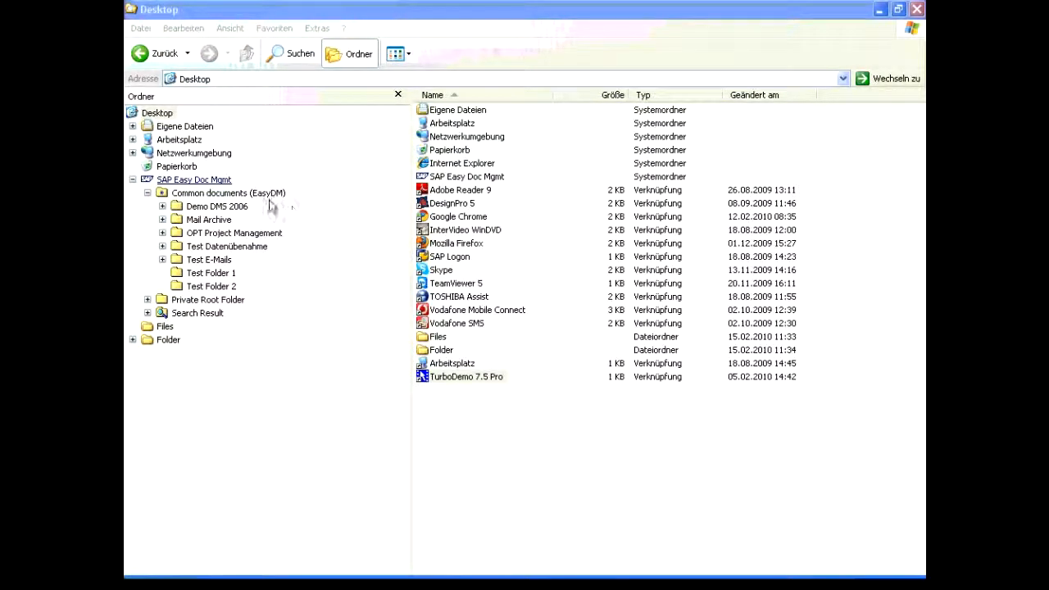
Create a folder named "Test B2OS Integration" in Common documents (EasyDM), keeping the document type Tech. documentation (DOC)
click(187, 181)
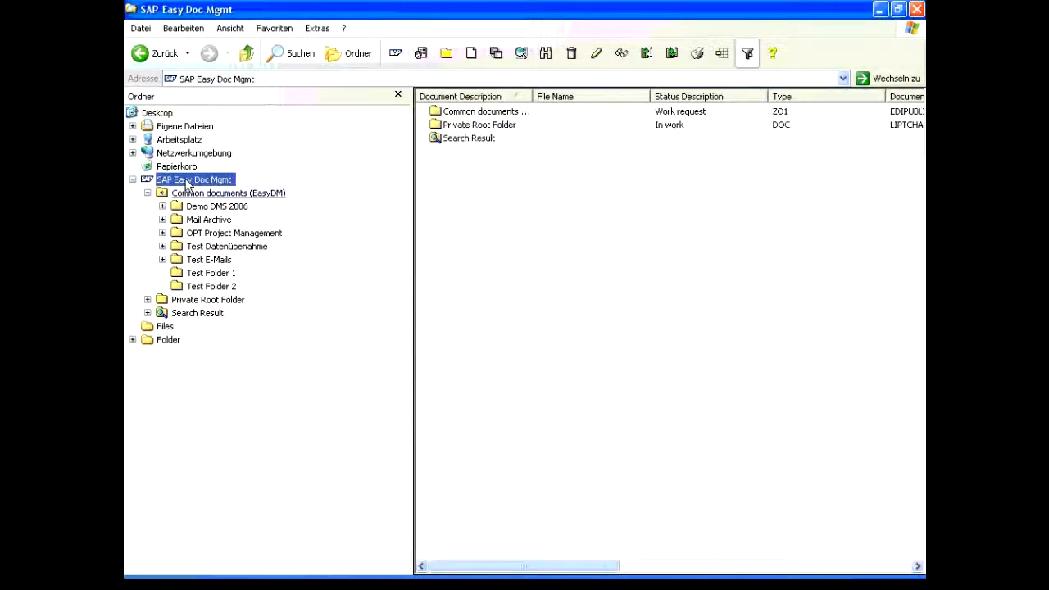
click(199, 195)
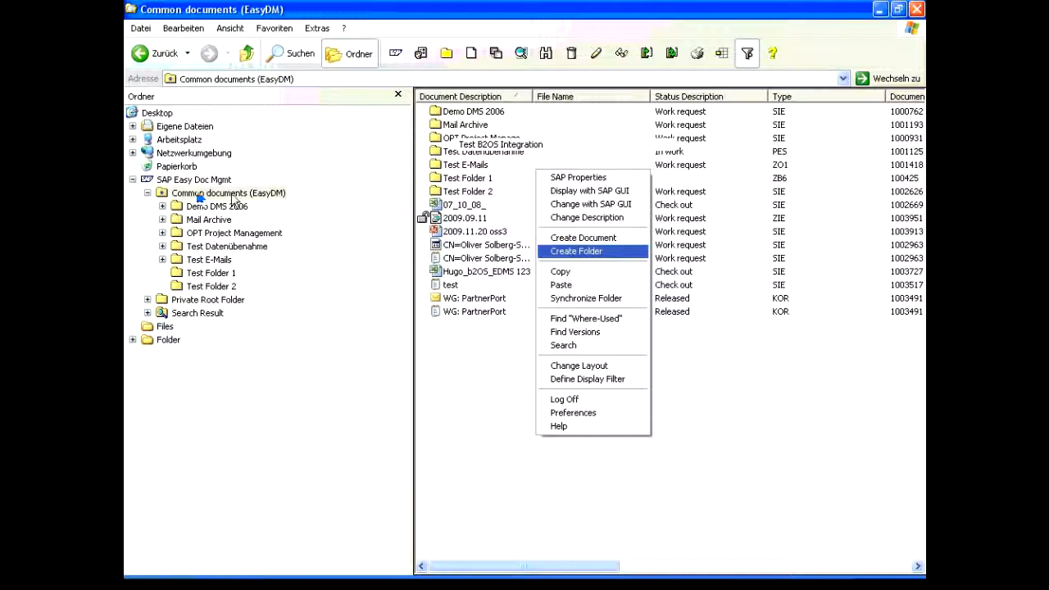
click(573, 251)
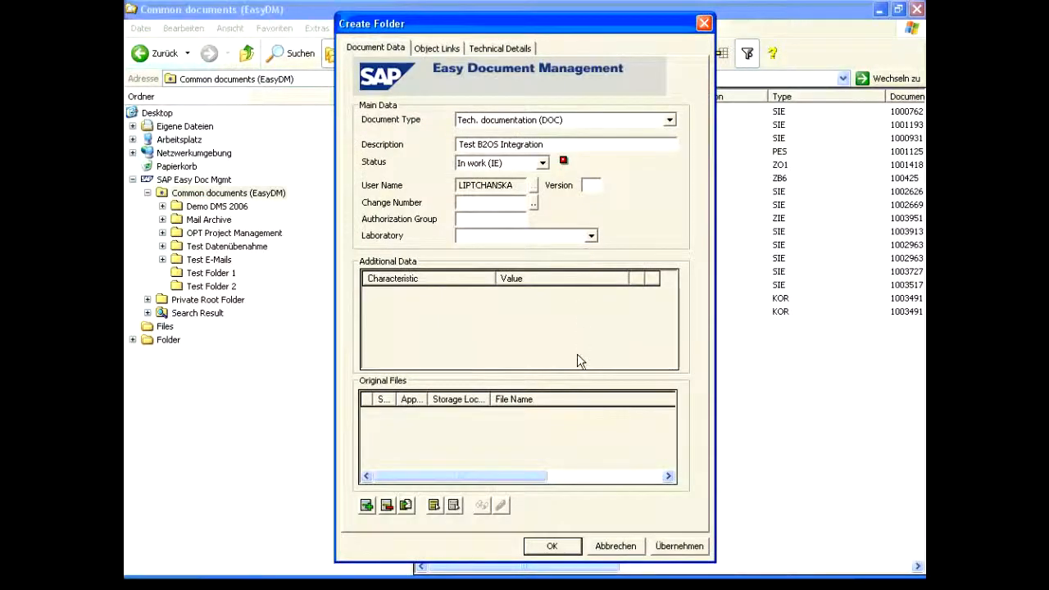
click(545, 543)
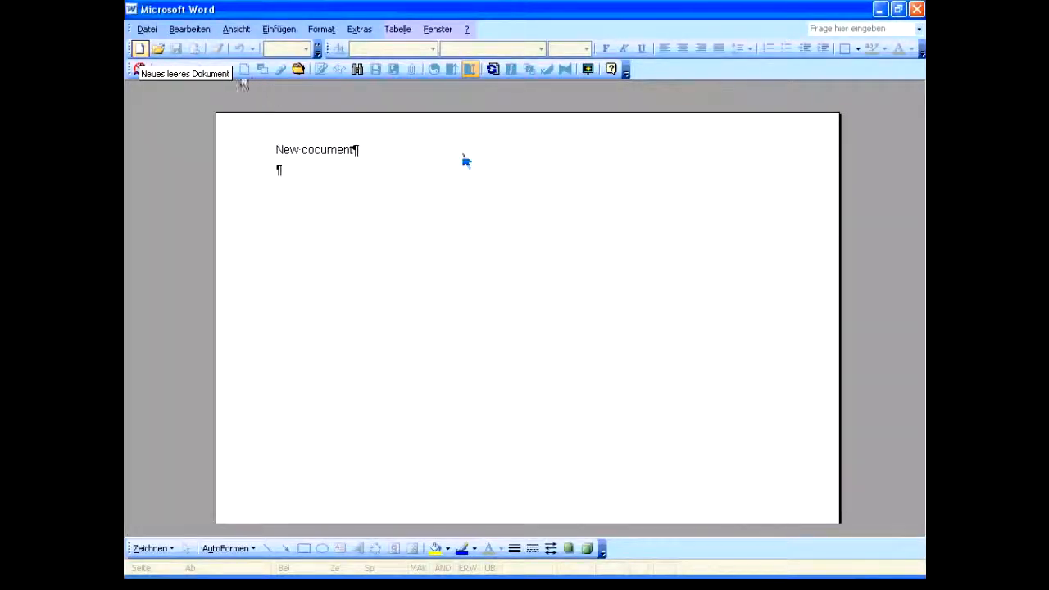
Switch to Microsoft Word, start a new blank document and assign it the b2OS document type Correspondence (PSV)
click(139, 48)
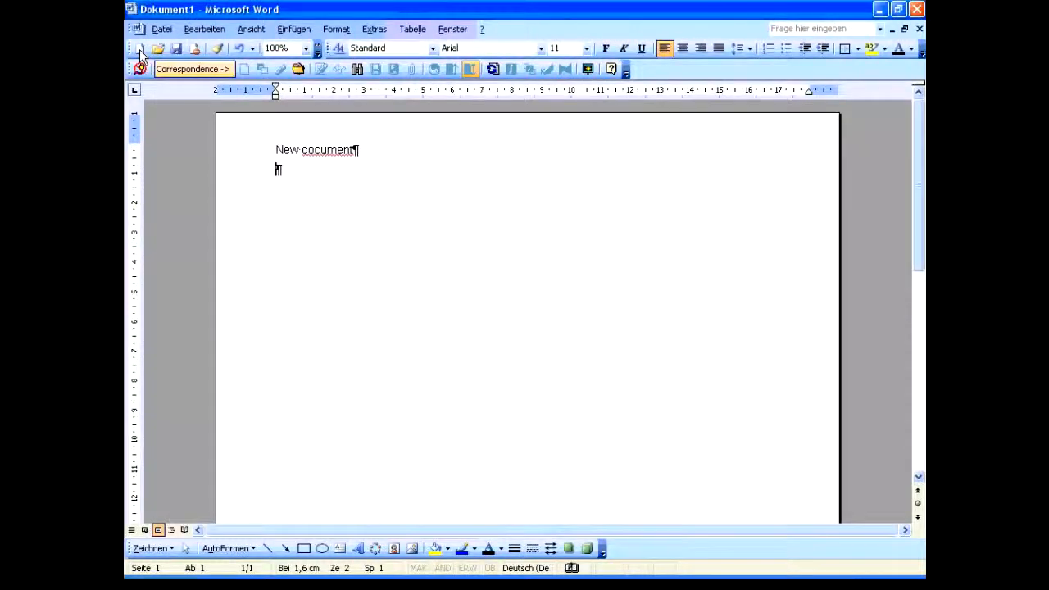
click(200, 68)
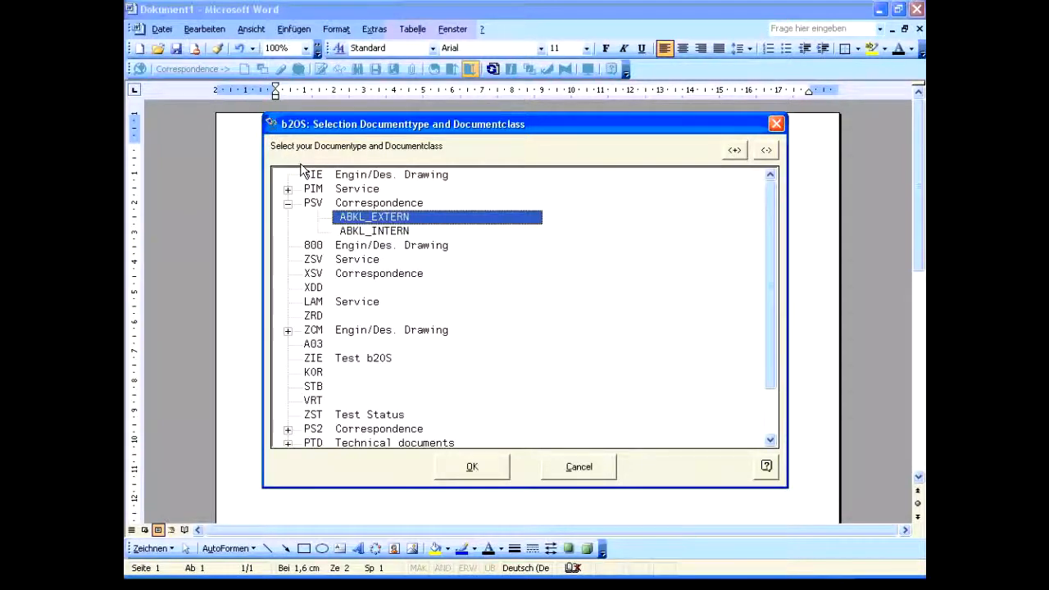
key(Return)
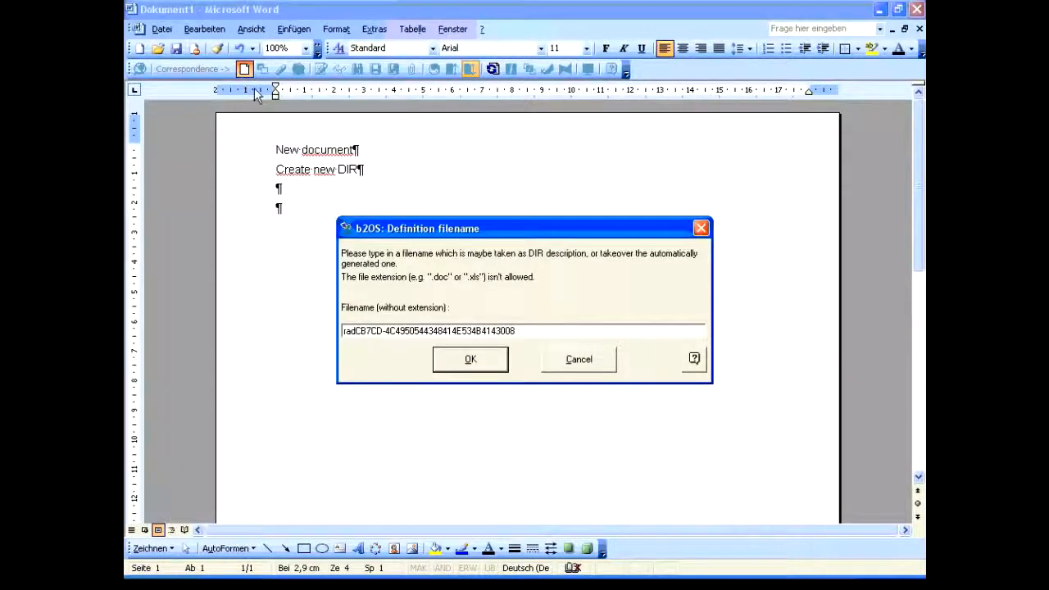
Accept the generated filename for the new DIR and store it in the EasyDM folder Test B2OS Integration
click(482, 366)
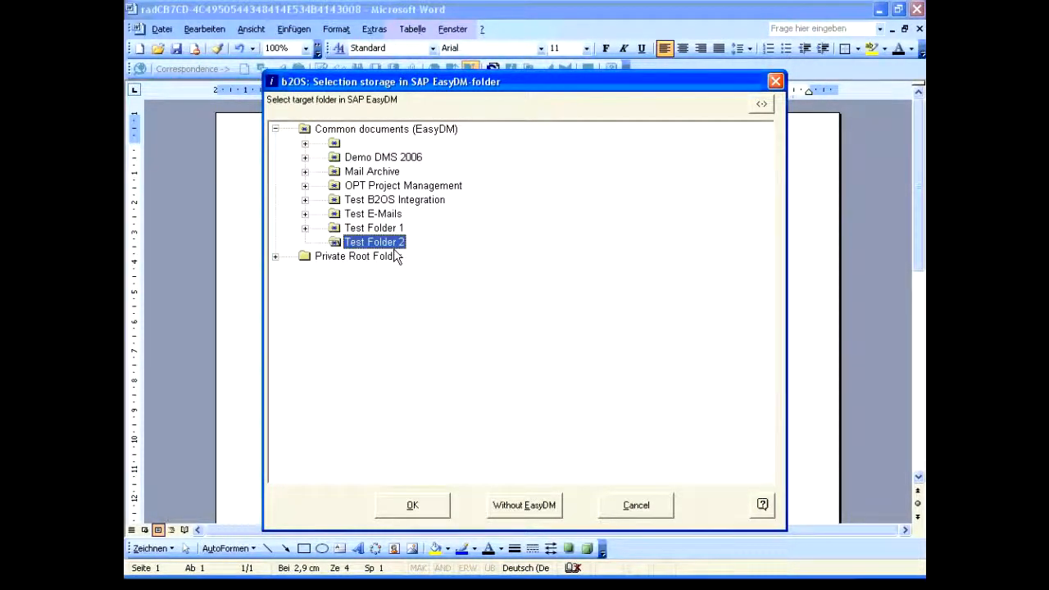
click(344, 204)
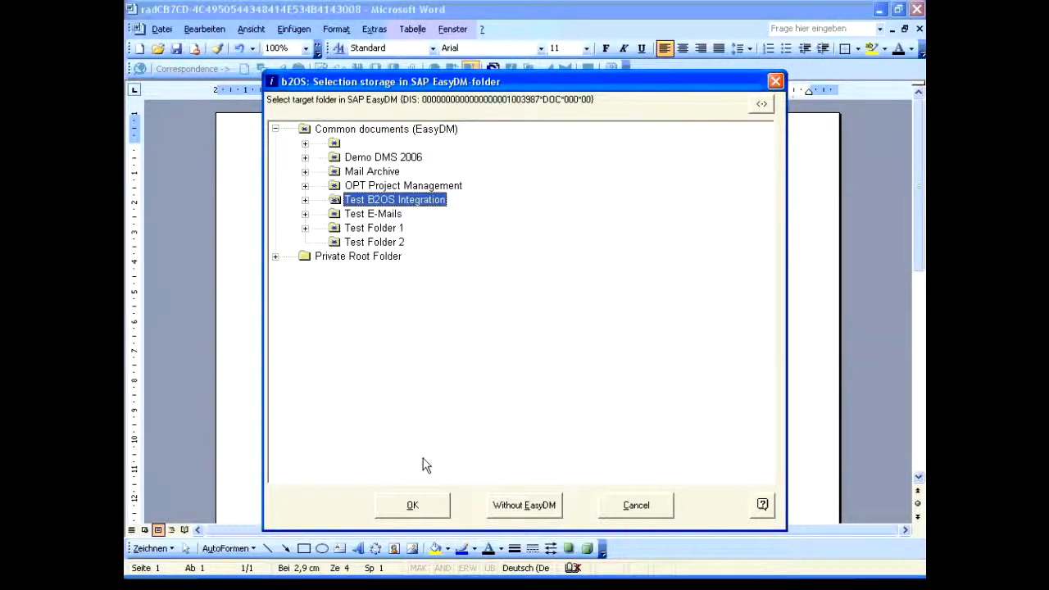
click(433, 506)
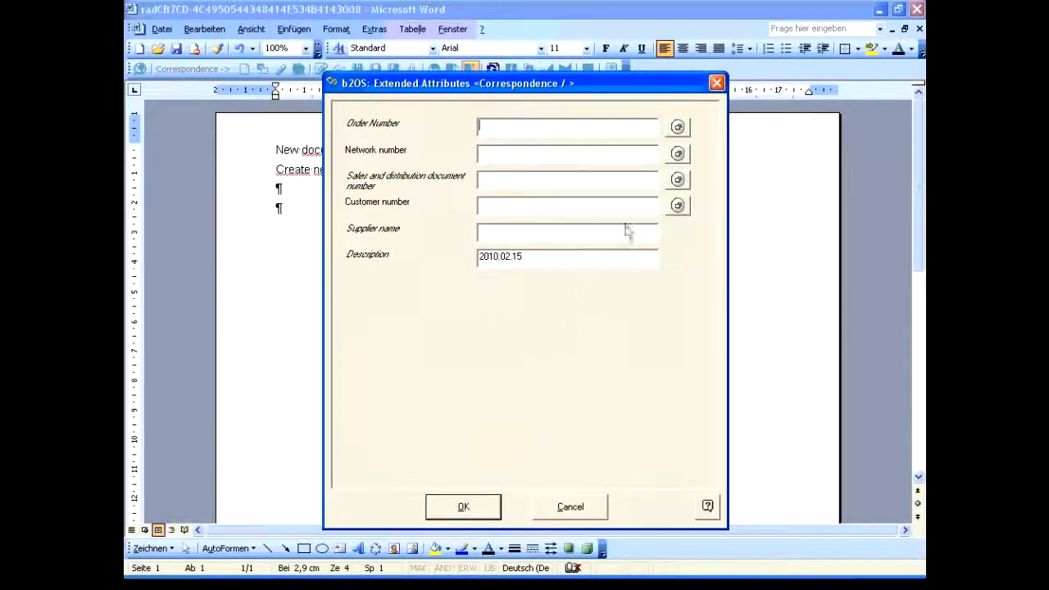
Fill in the order number and network number through search help, and set the description to "Description b2OS Integration"
click(676, 128)
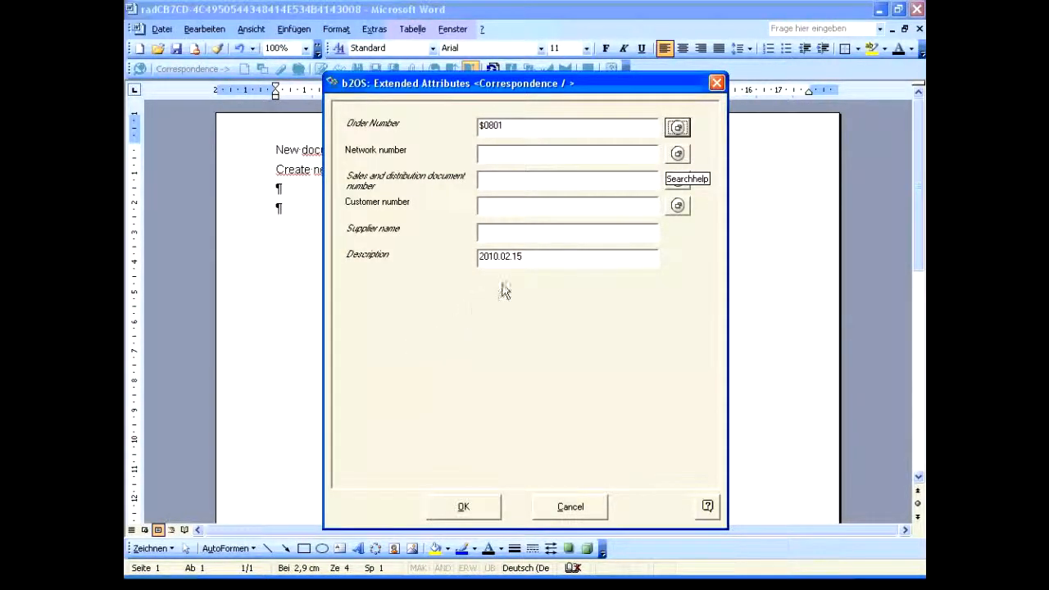
click(677, 153)
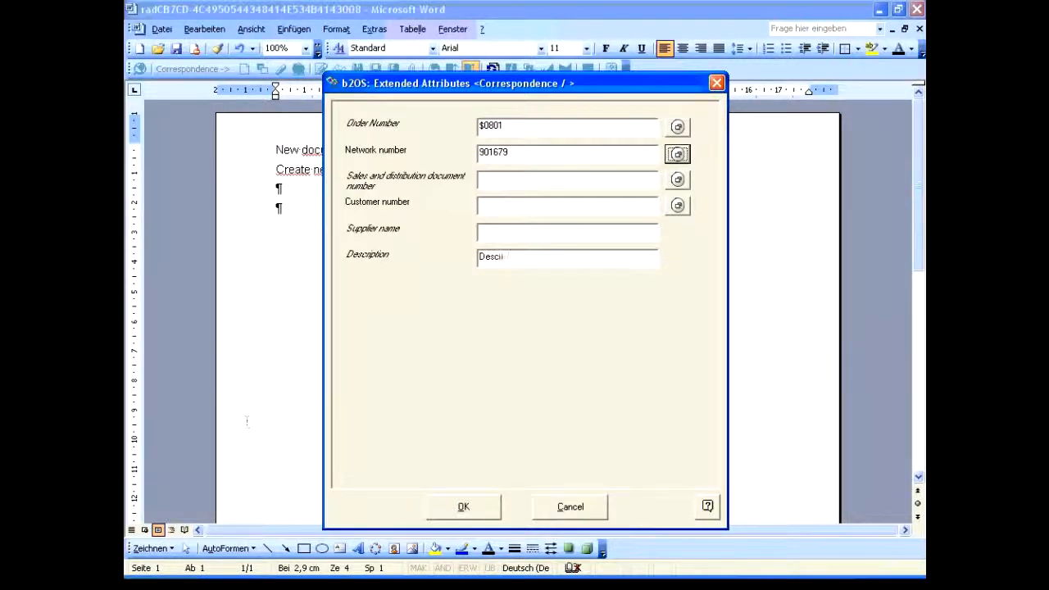
click(531, 255)
text(Description b2OS Integration)
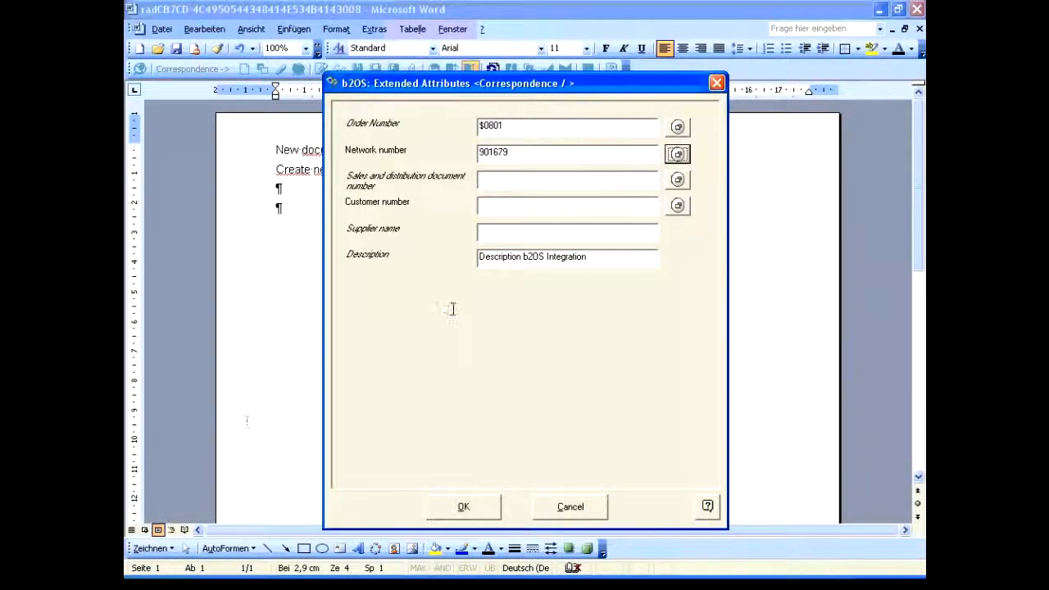
click(451, 506)
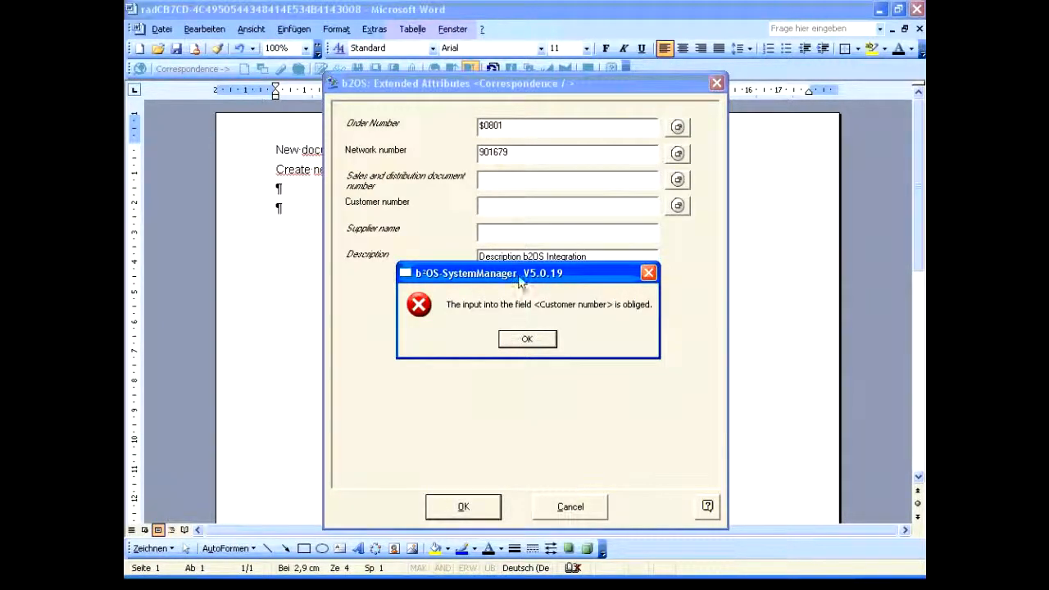
Fill the mandatory customer number by looking up Buy & Fly Supermarket in search help, and confirm the extended attributes
drag(519, 272, 716, 291)
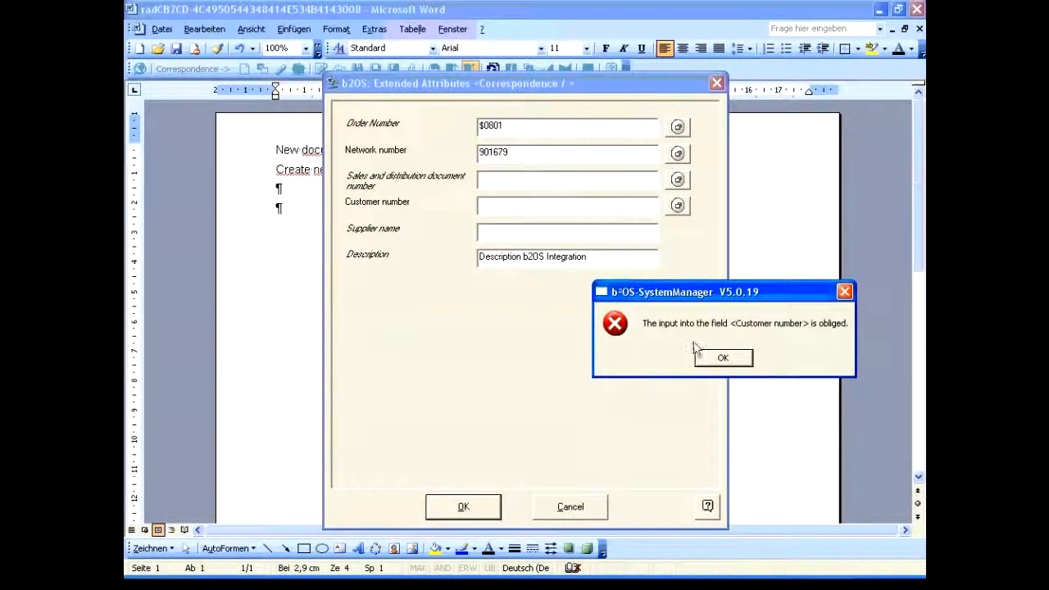
click(722, 358)
click(677, 205)
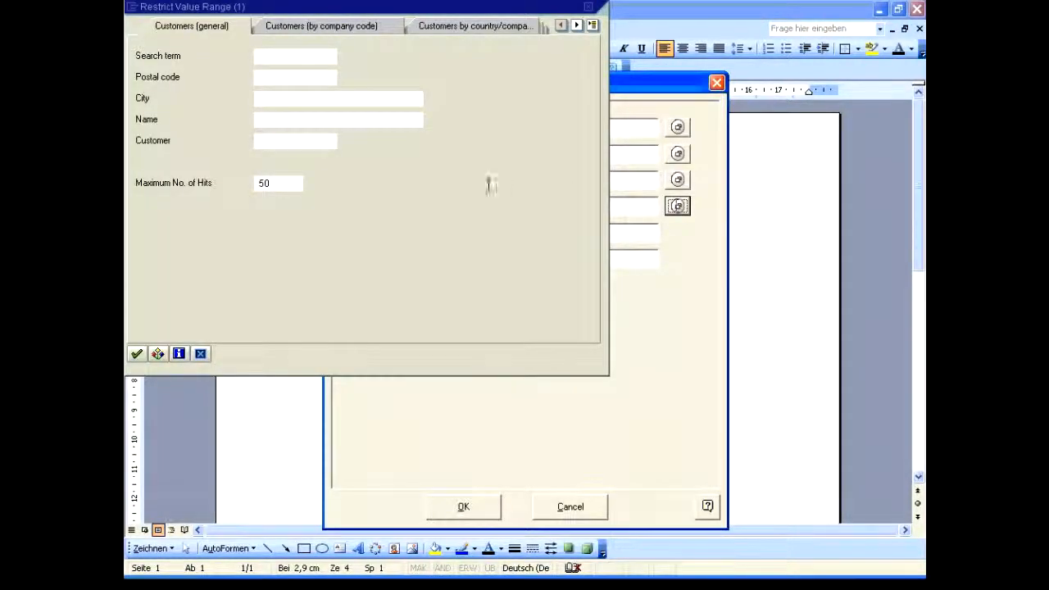
key(Return)
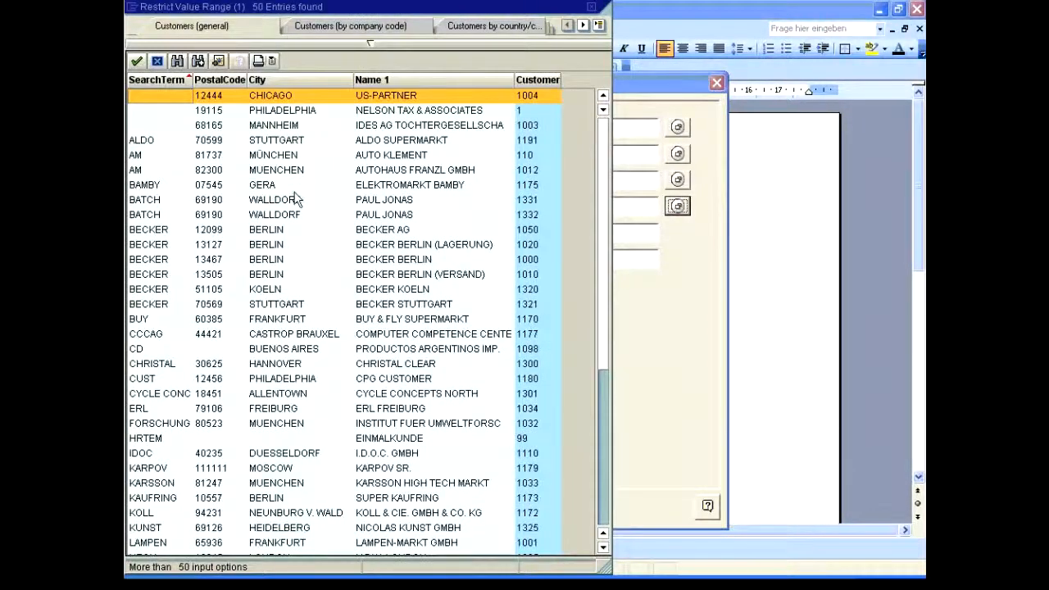
double_click(296, 322)
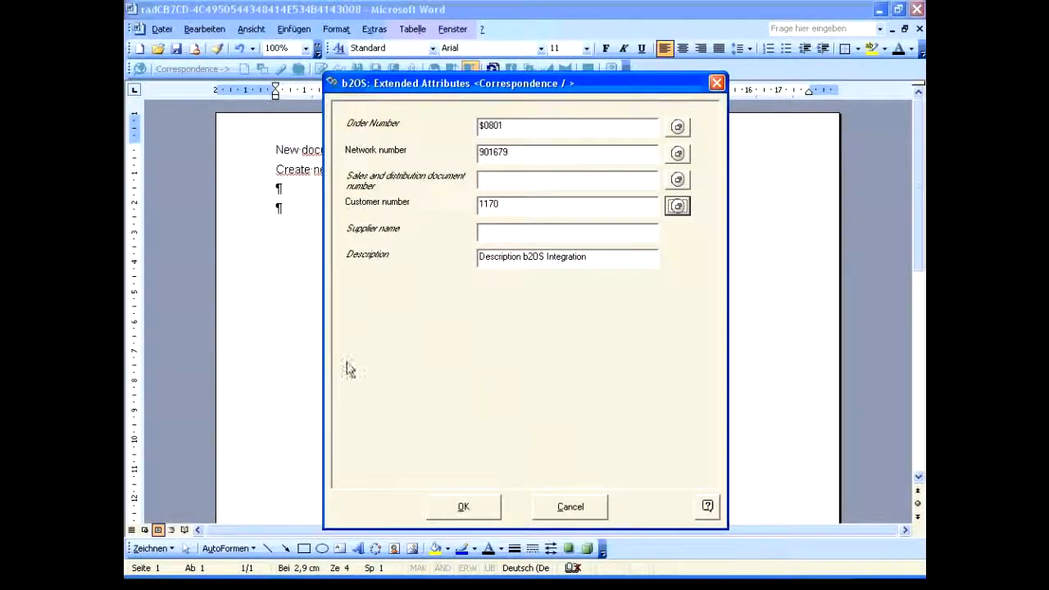
click(475, 507)
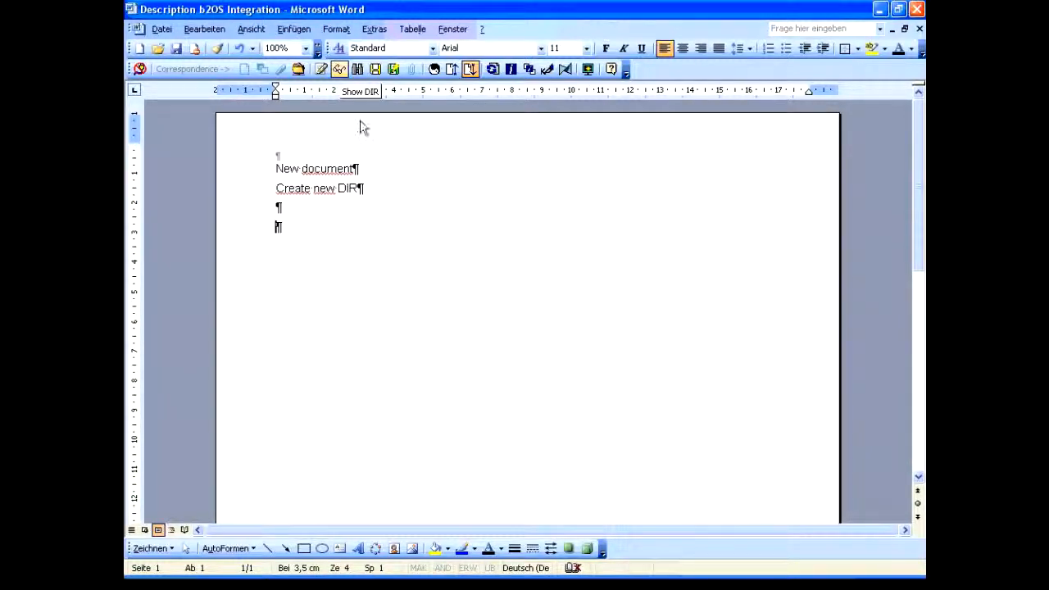
Display the DIR in SAP and review its network, service order and customer object links
click(339, 69)
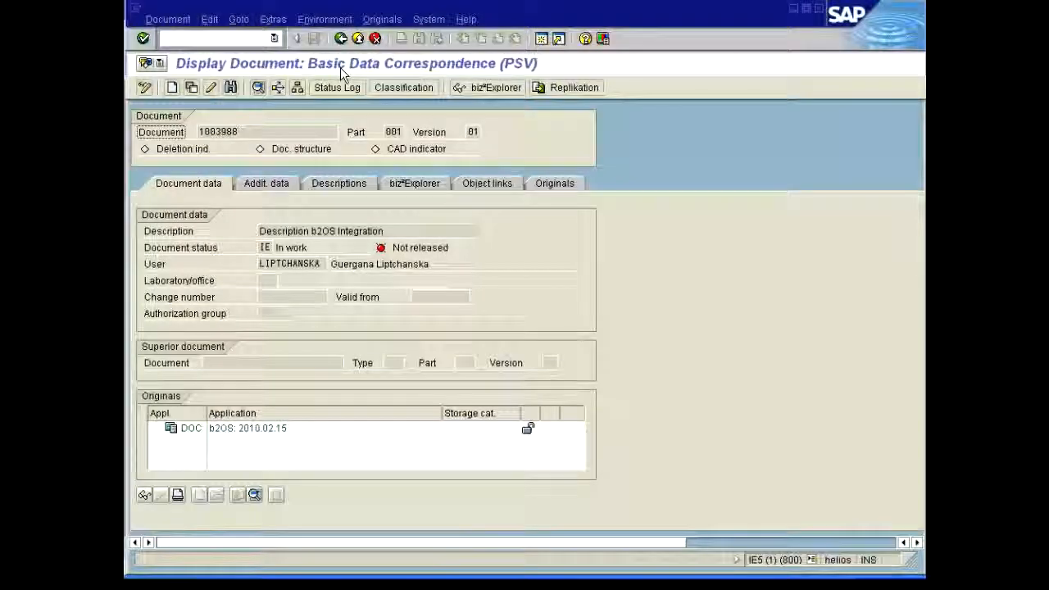
click(480, 182)
click(268, 217)
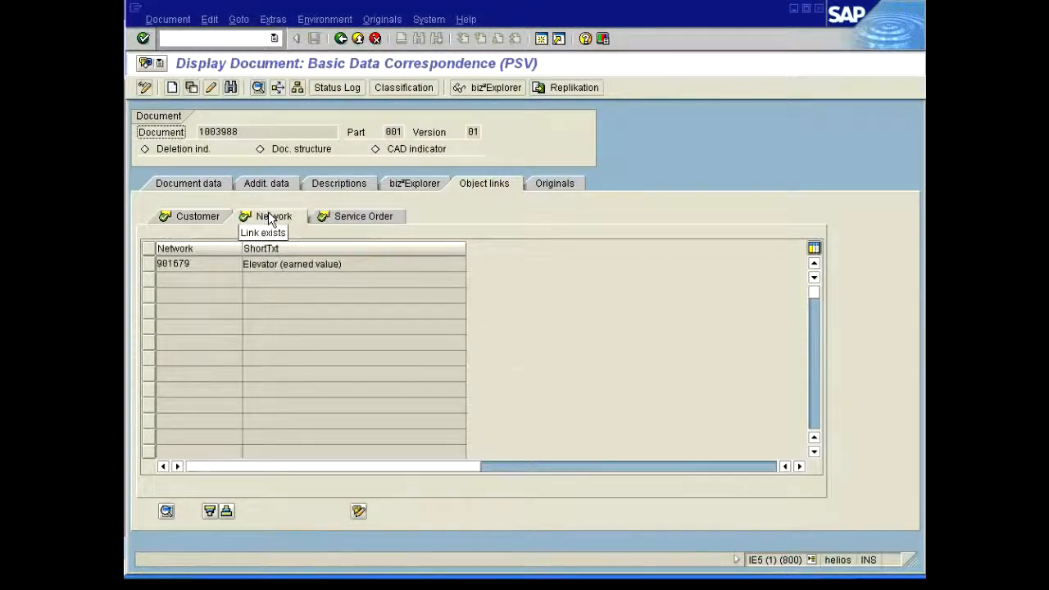
click(326, 216)
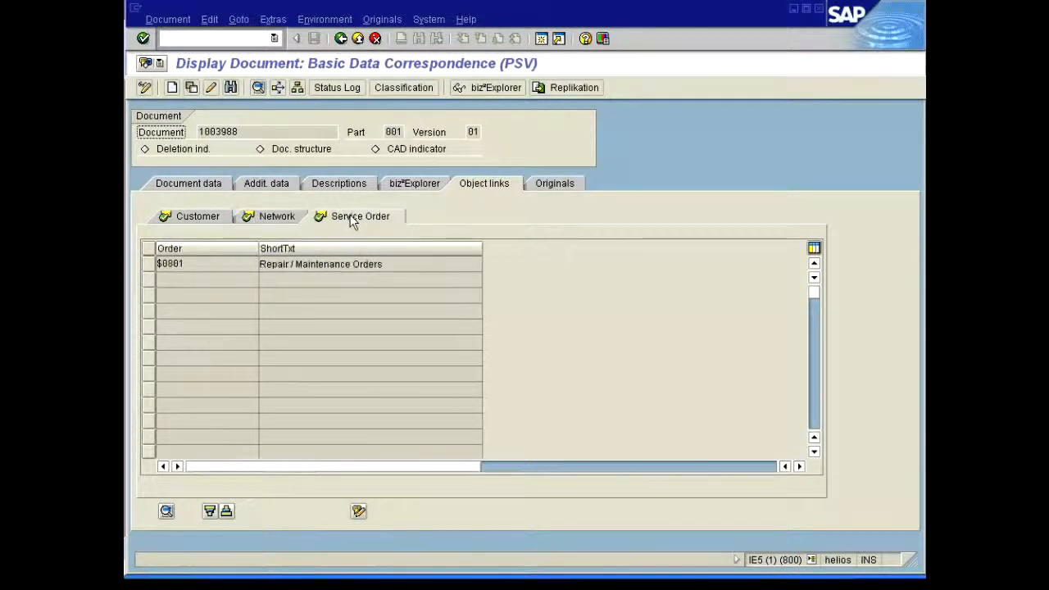
click(213, 216)
click(358, 36)
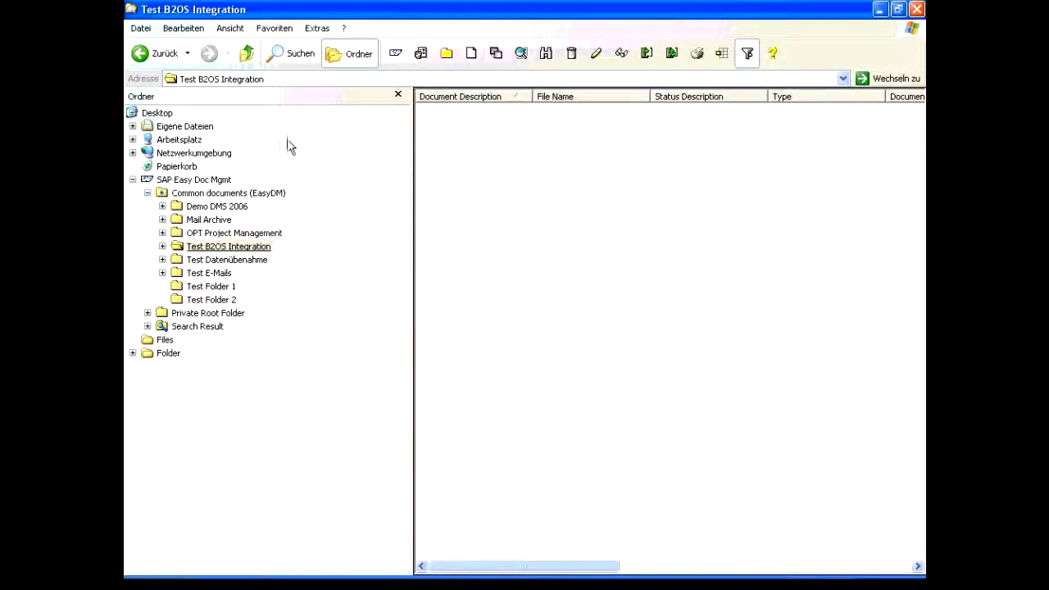
In Windows Explorer, check the stored document in the Test B2OS Integration folder and widen the Document Description column
click(196, 249)
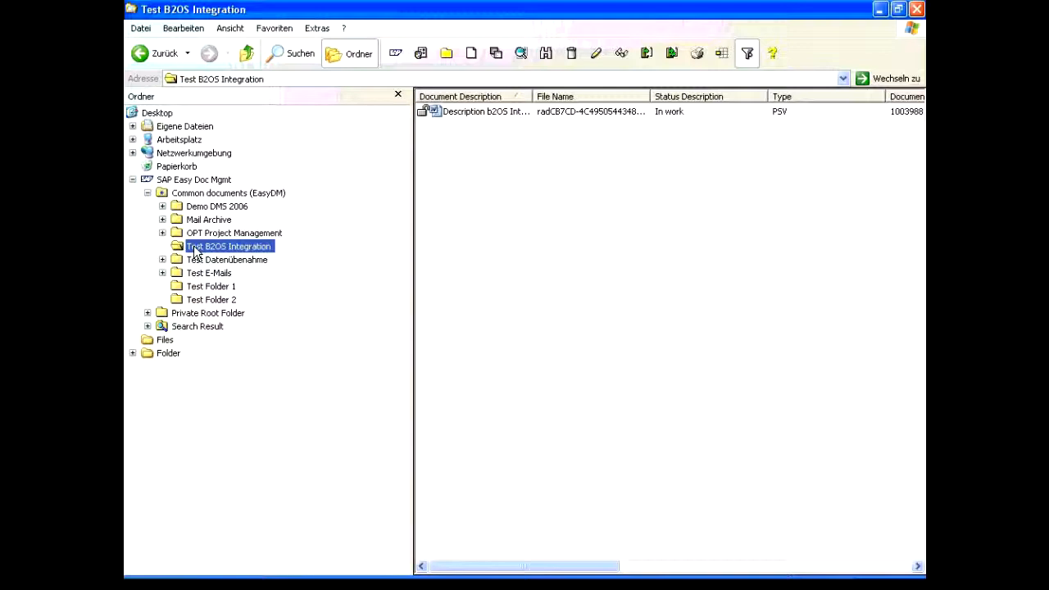
click(456, 112)
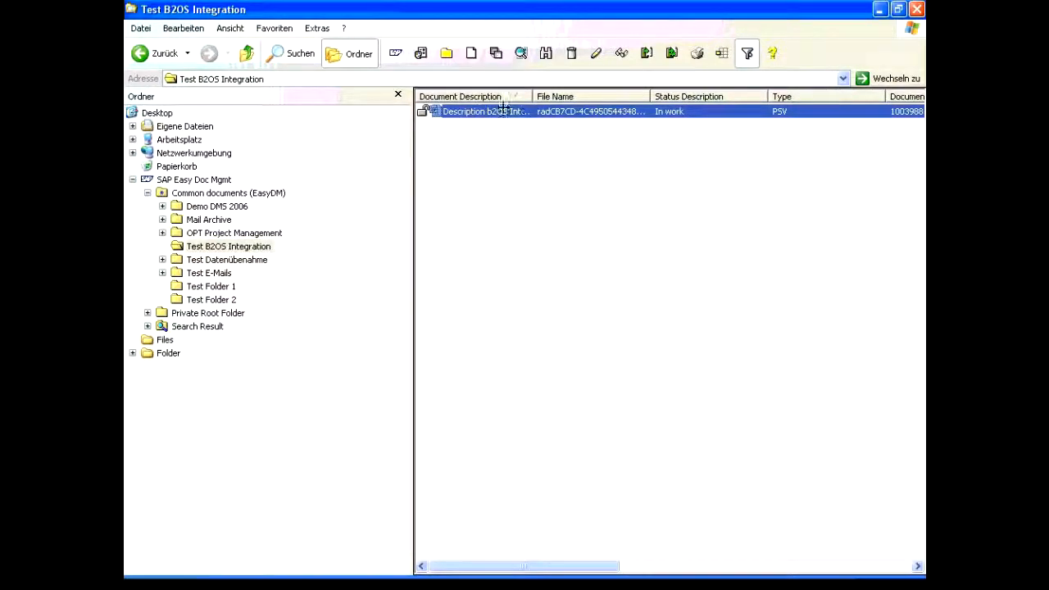
double_click(532, 97)
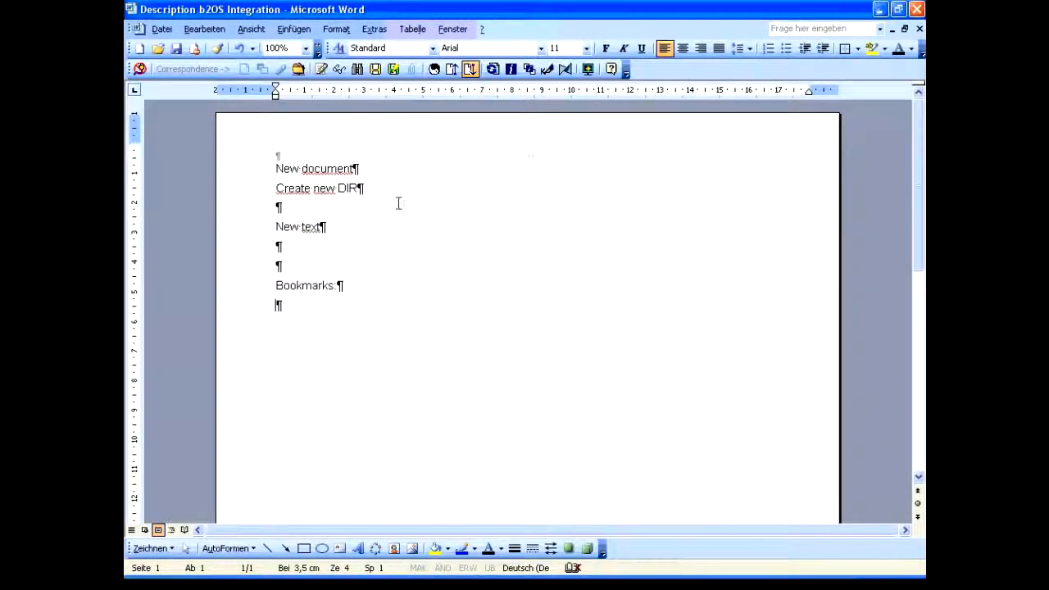
Insert b2OS bookmarks in the Word document for the customer number and its description, and for the network number's external value
click(547, 69)
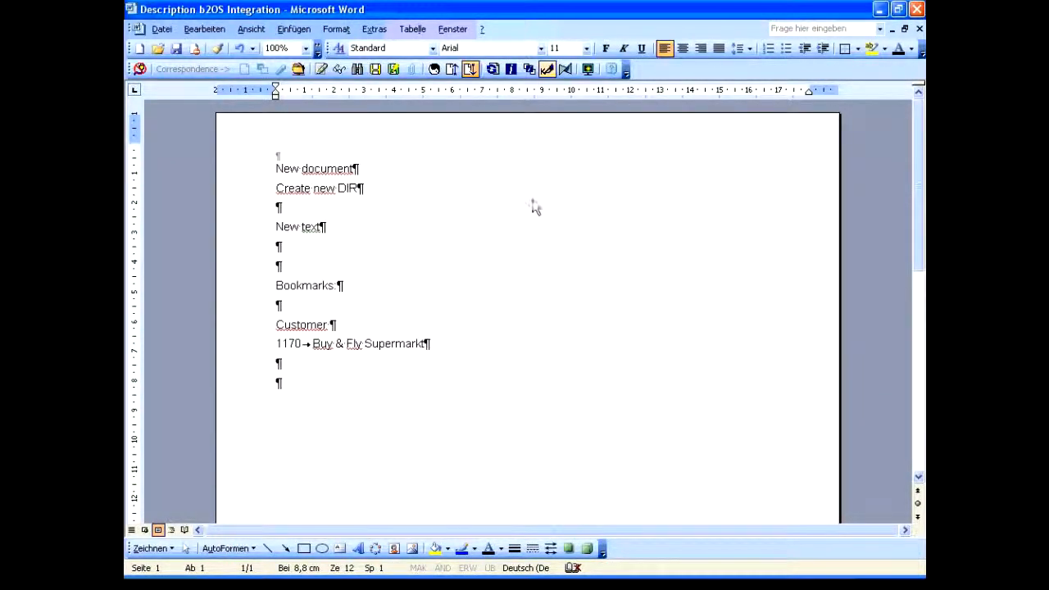
click(547, 68)
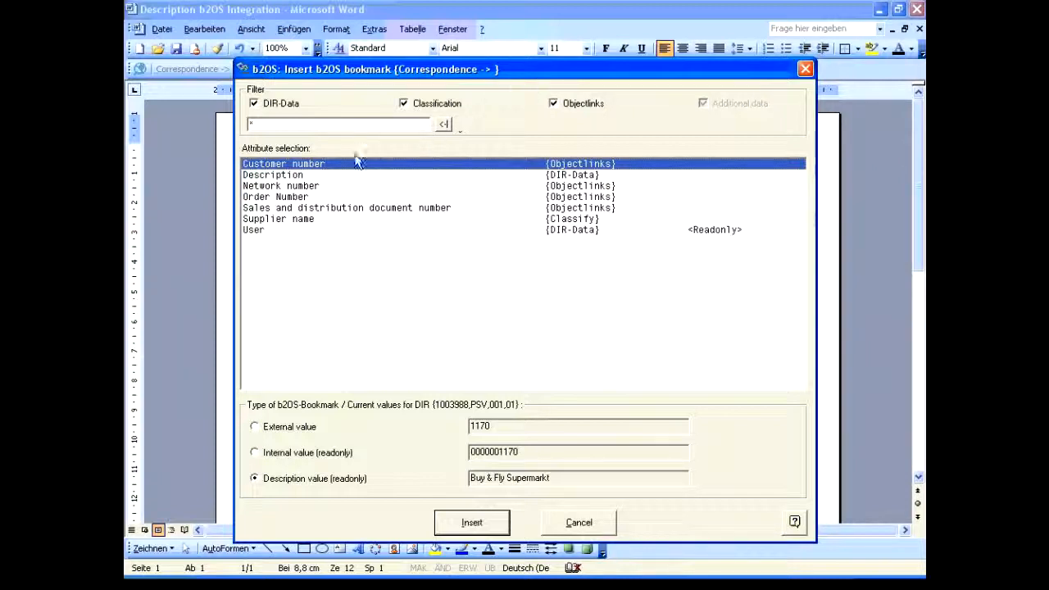
click(278, 186)
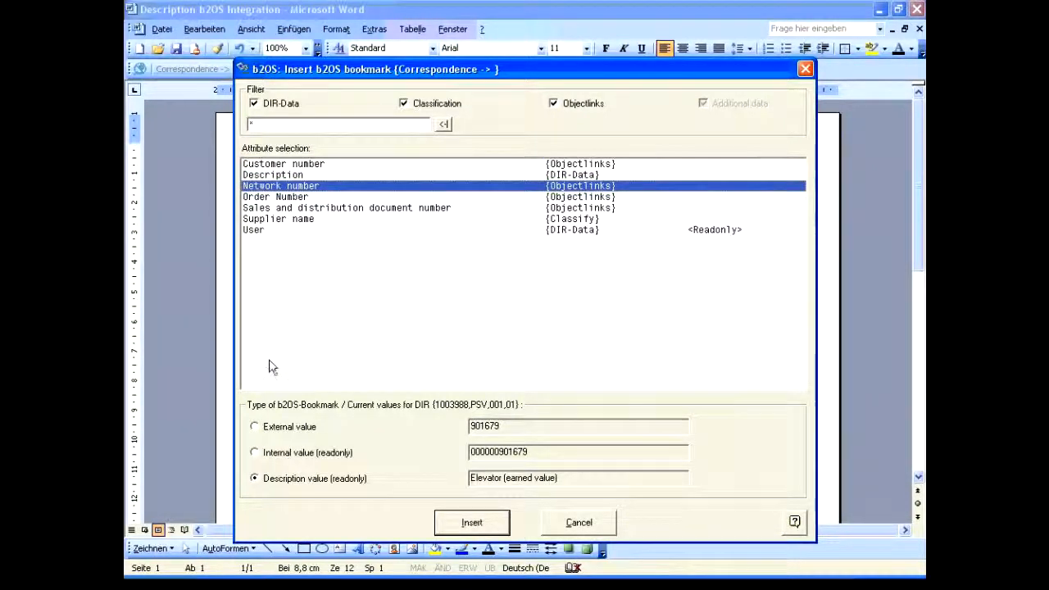
click(267, 453)
click(265, 429)
click(472, 522)
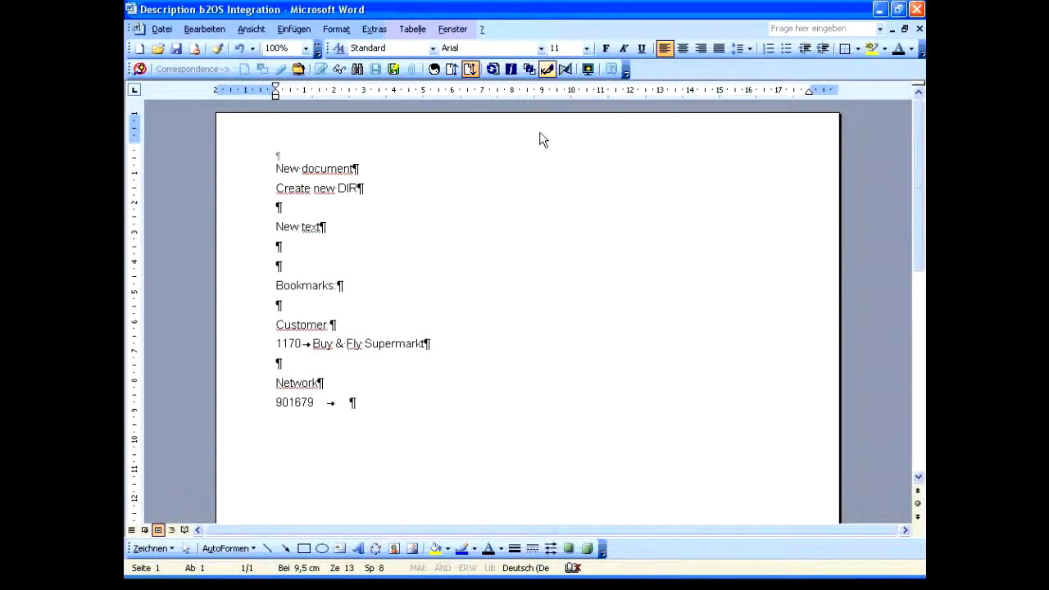
Insert b2OS bookmarks for the network number's description value and for the order number's external and description values
click(546, 69)
click(255, 426)
key(Return)
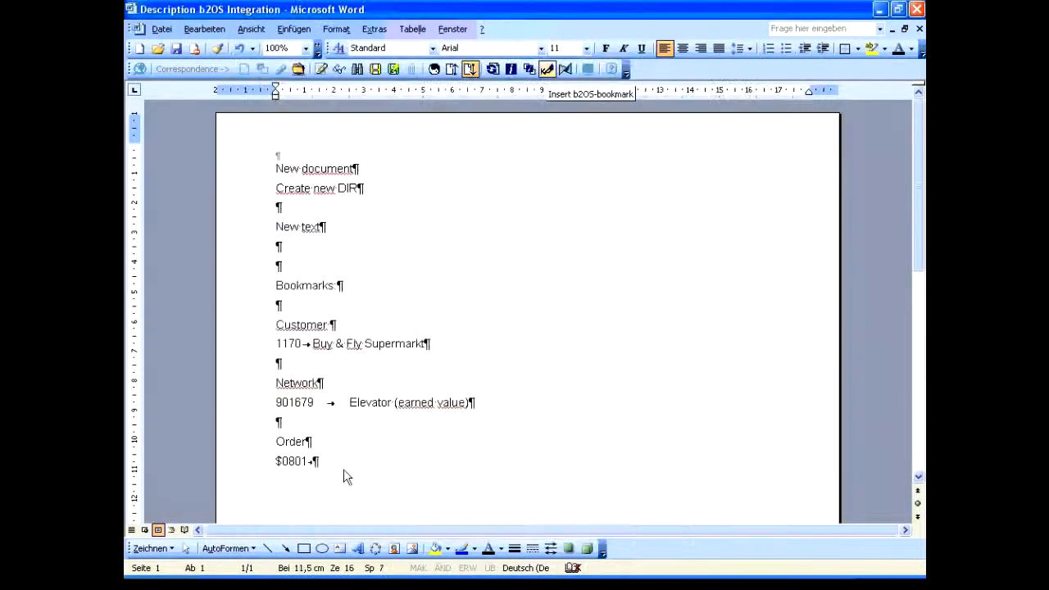
click(546, 69)
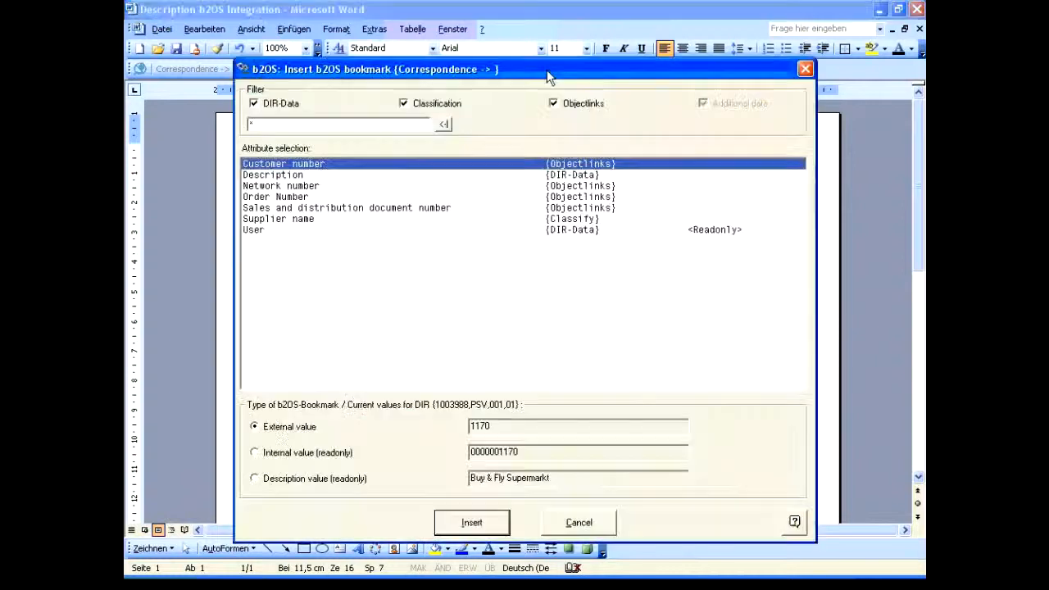
click(292, 196)
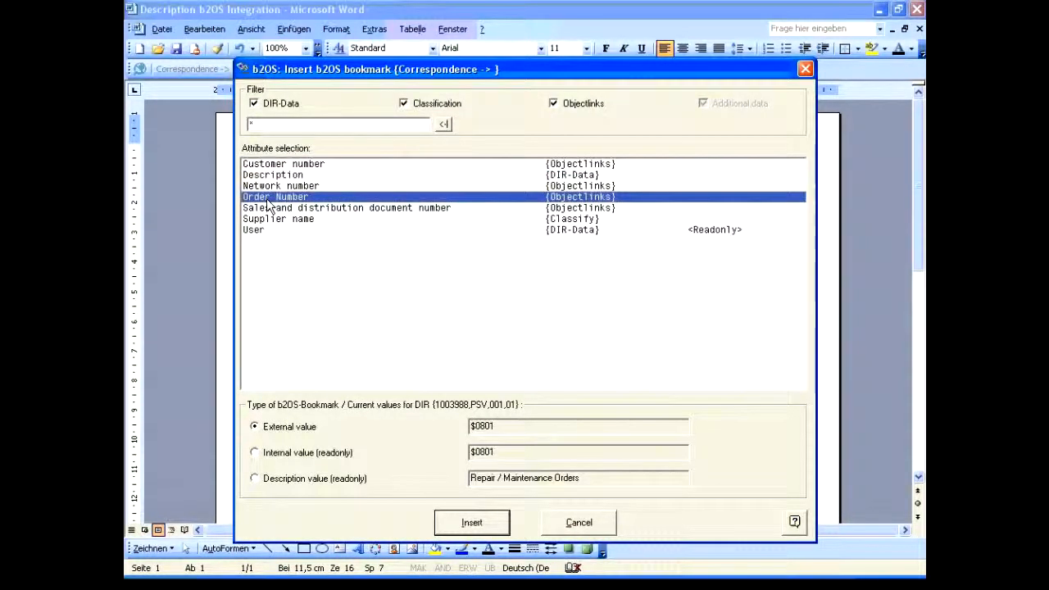
click(332, 482)
click(474, 524)
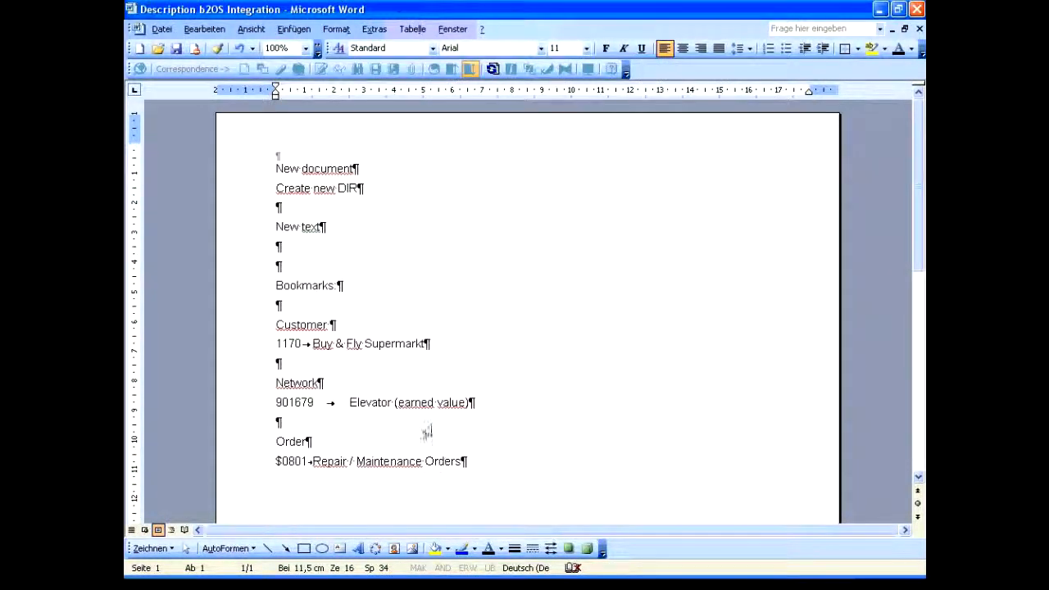
Store the Word document in SAP with b2OS, keeping the DIR state IE : In work
shift+click(257, 175)
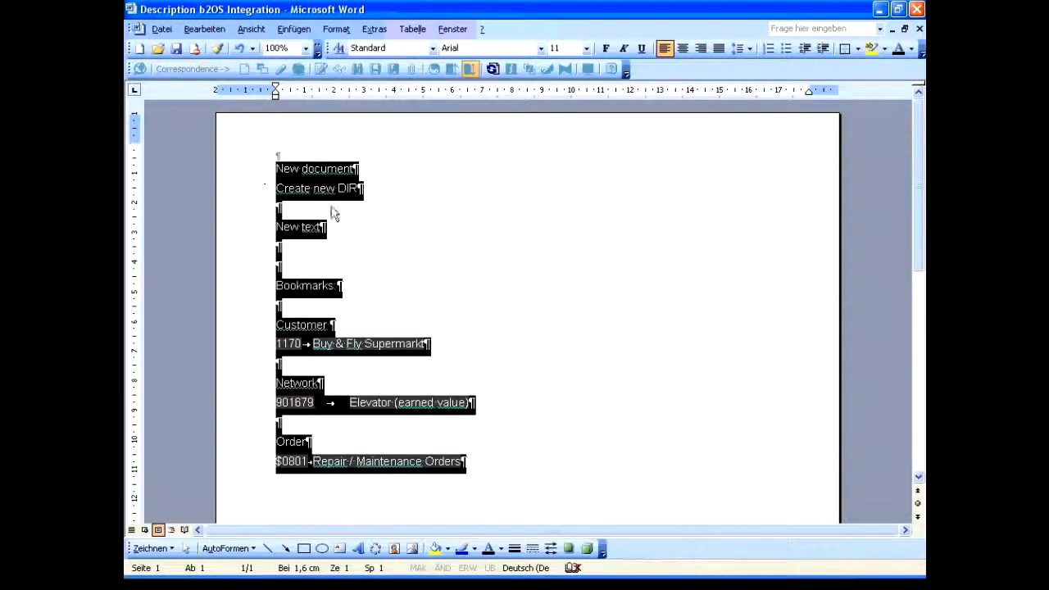
click(409, 267)
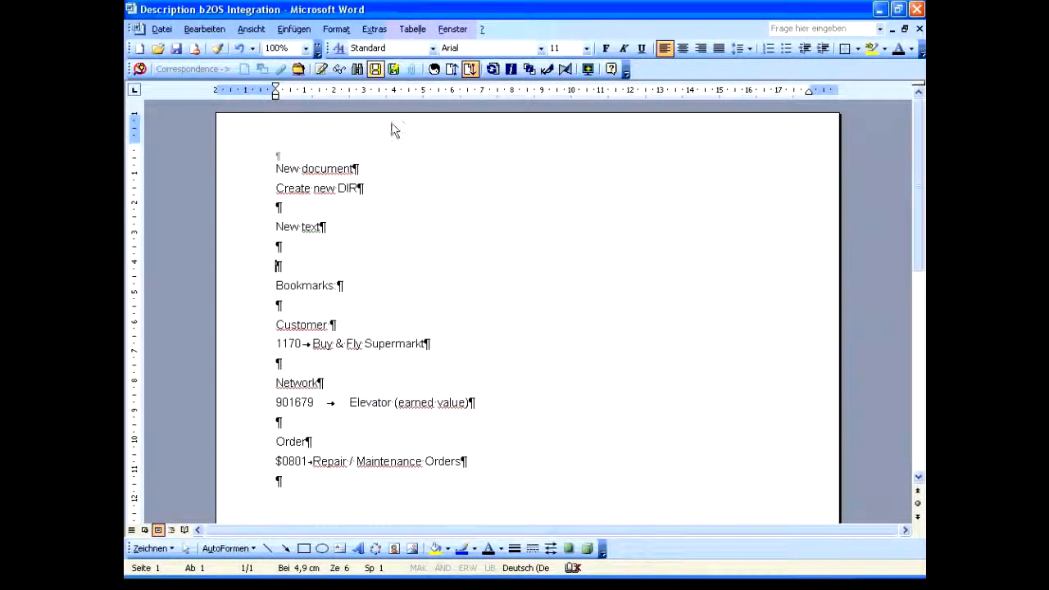
click(375, 69)
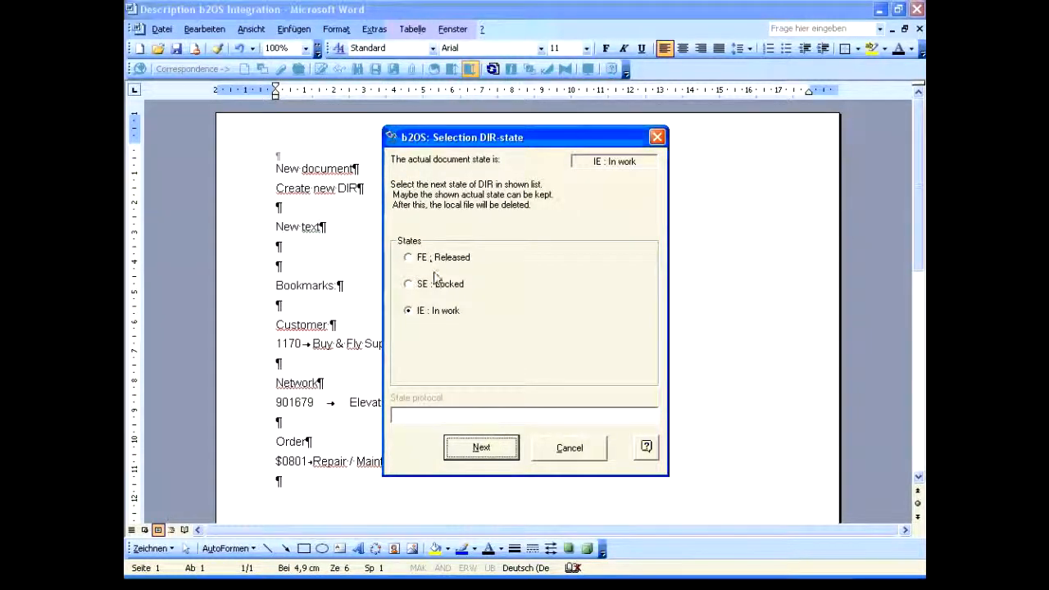
click(470, 449)
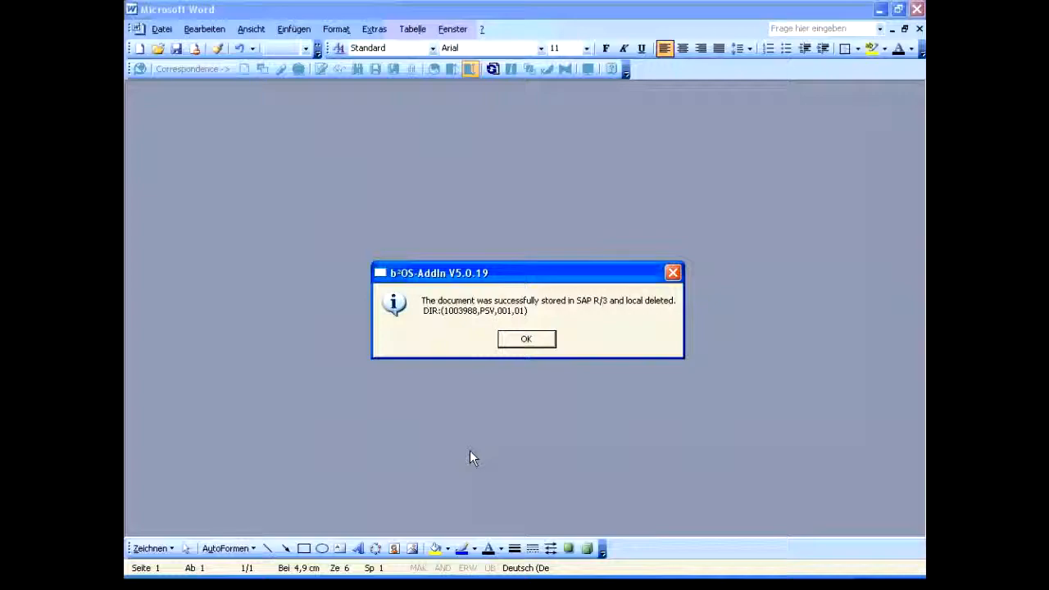
click(517, 342)
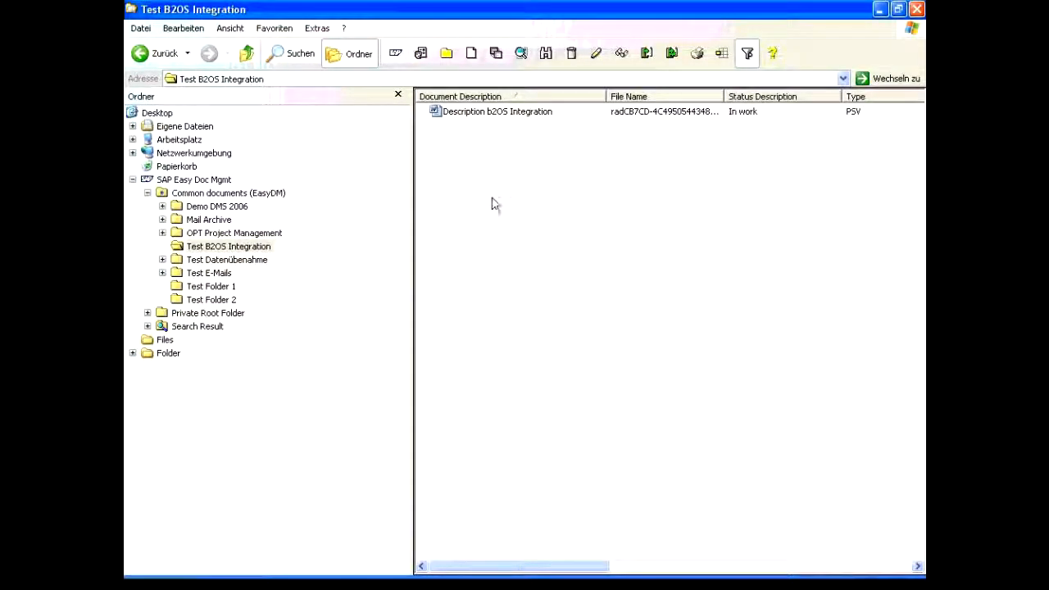
Reopen the document from the Test B2OS Integration folder and insert a Description bookmark with the external value after "Bookmarks:"
click(464, 115)
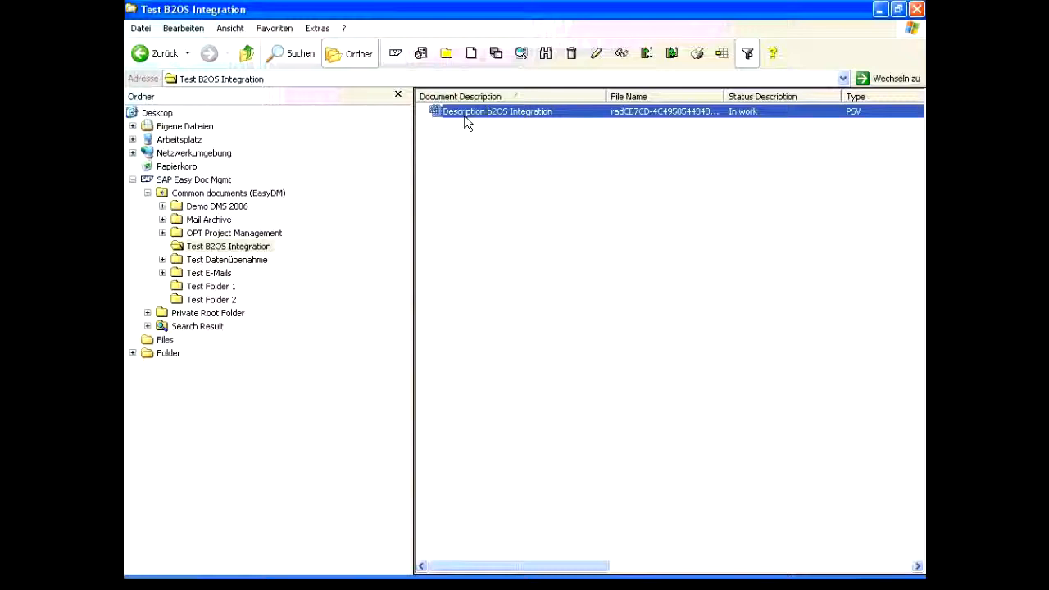
double_click(467, 115)
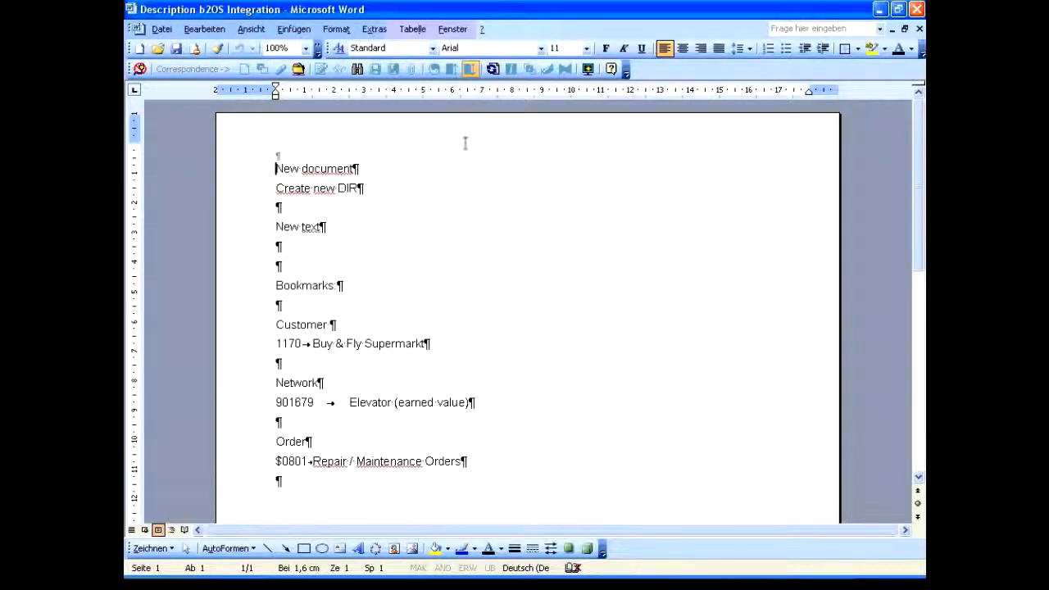
click(381, 289)
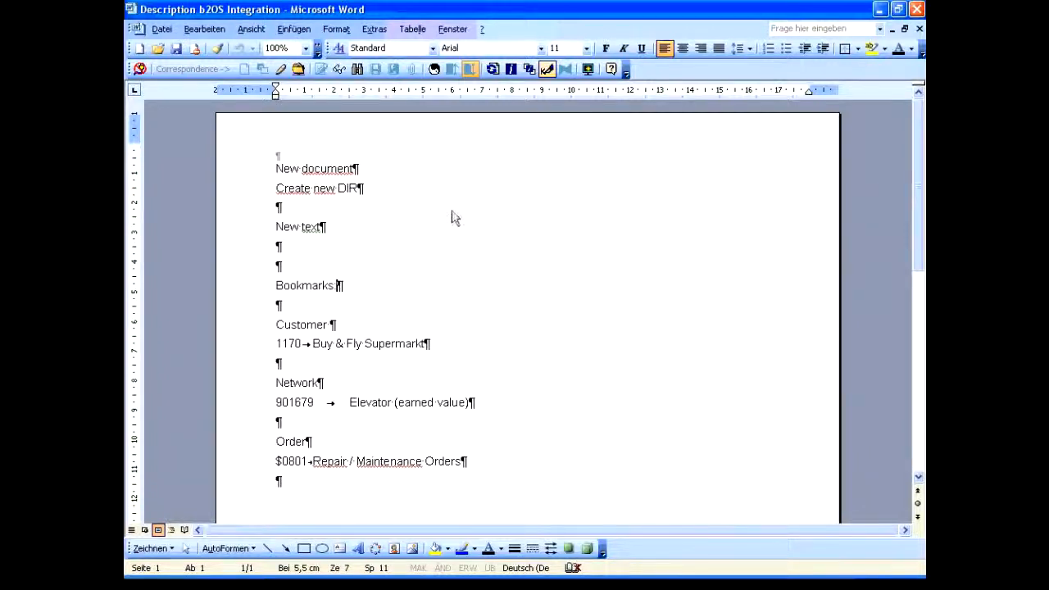
click(549, 70)
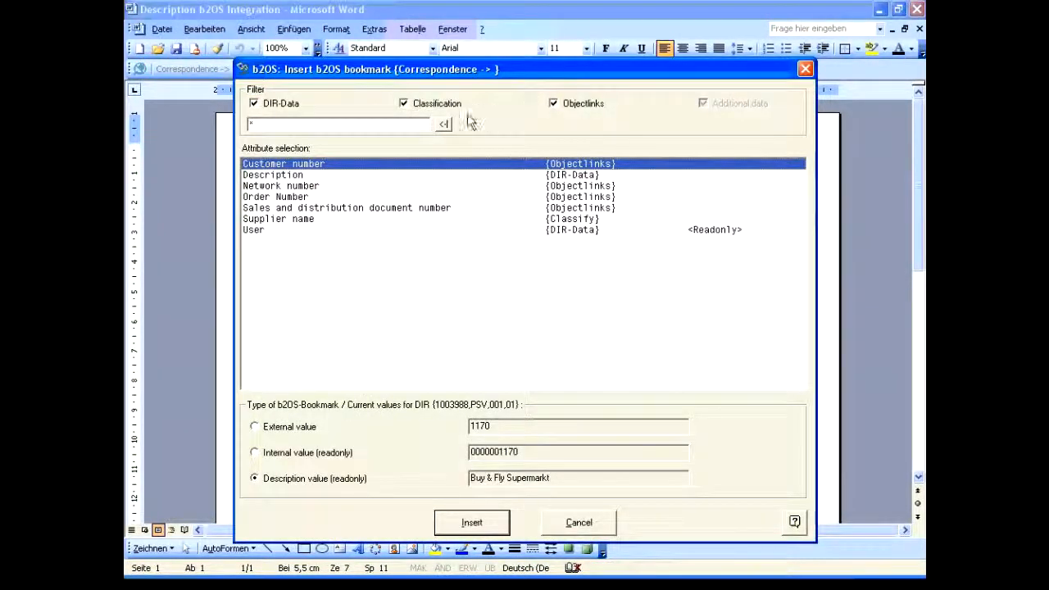
click(316, 177)
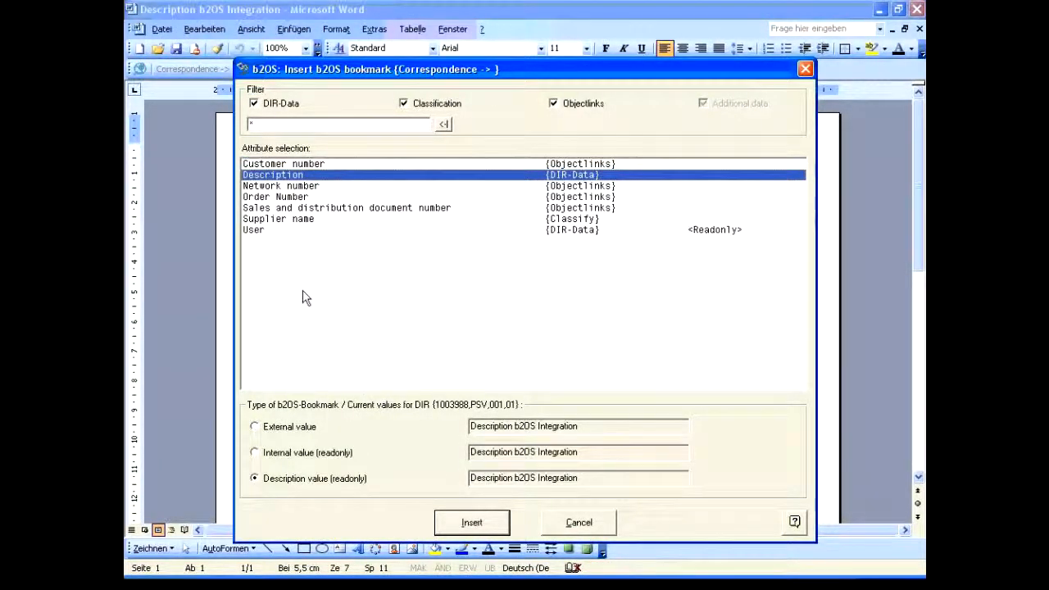
click(269, 428)
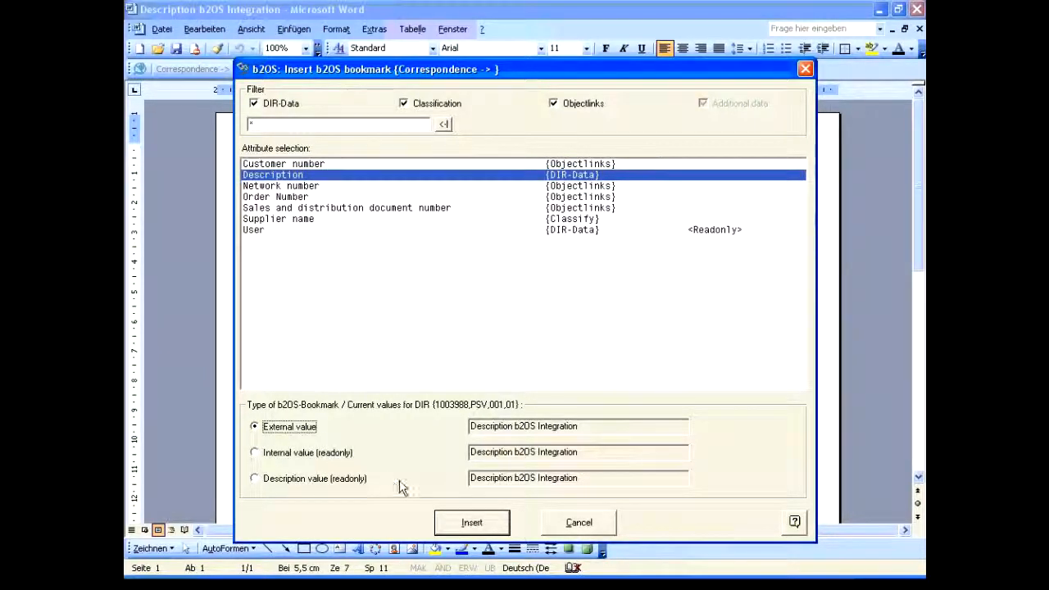
click(470, 521)
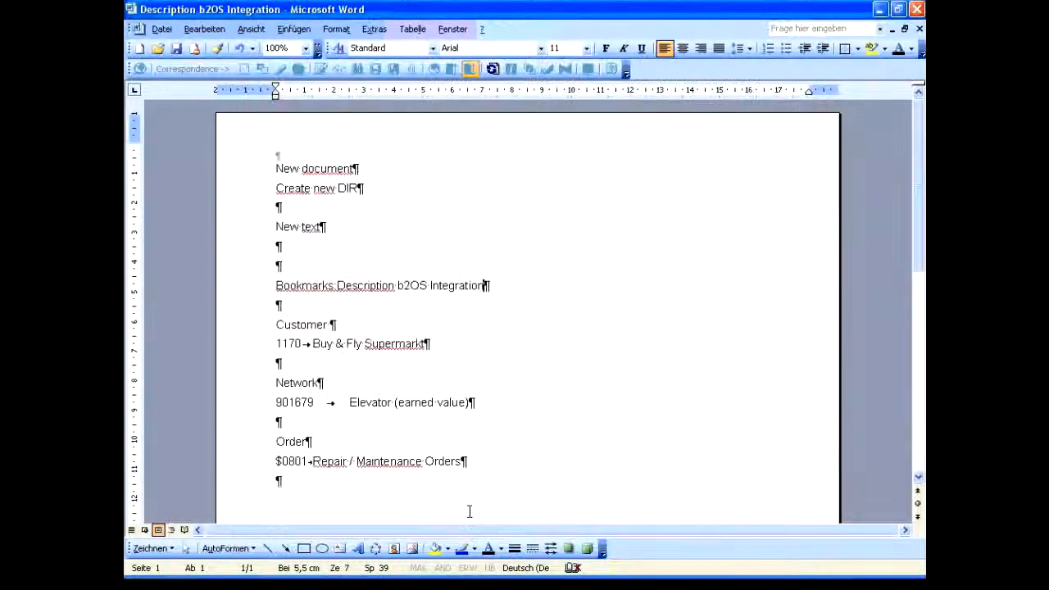
Switch the document's DIR to change mode, then exit Word and save the changes to SAP
click(399, 284)
click(280, 74)
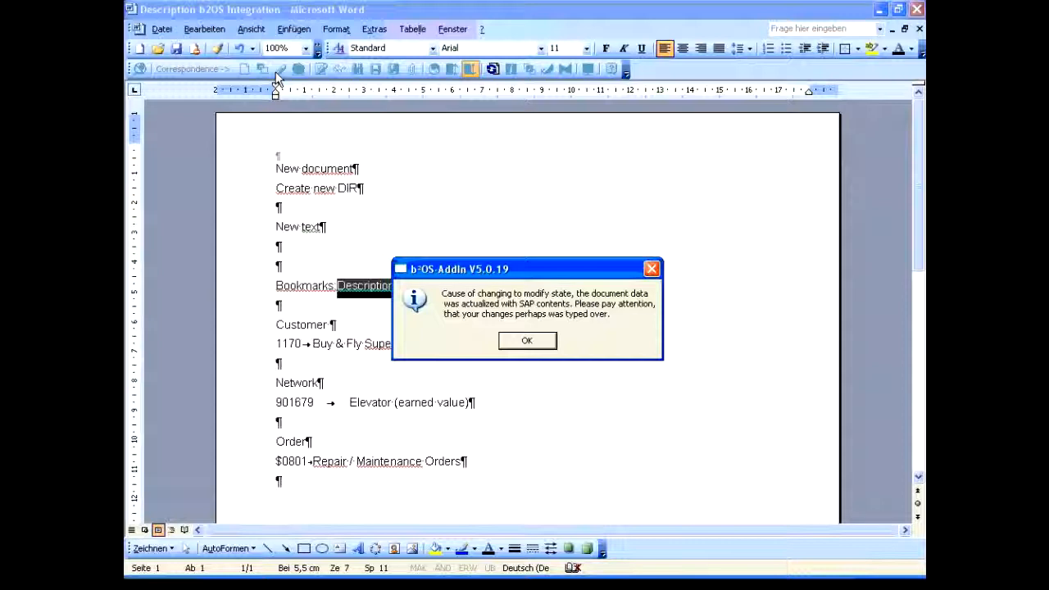
key(Return)
click(160, 32)
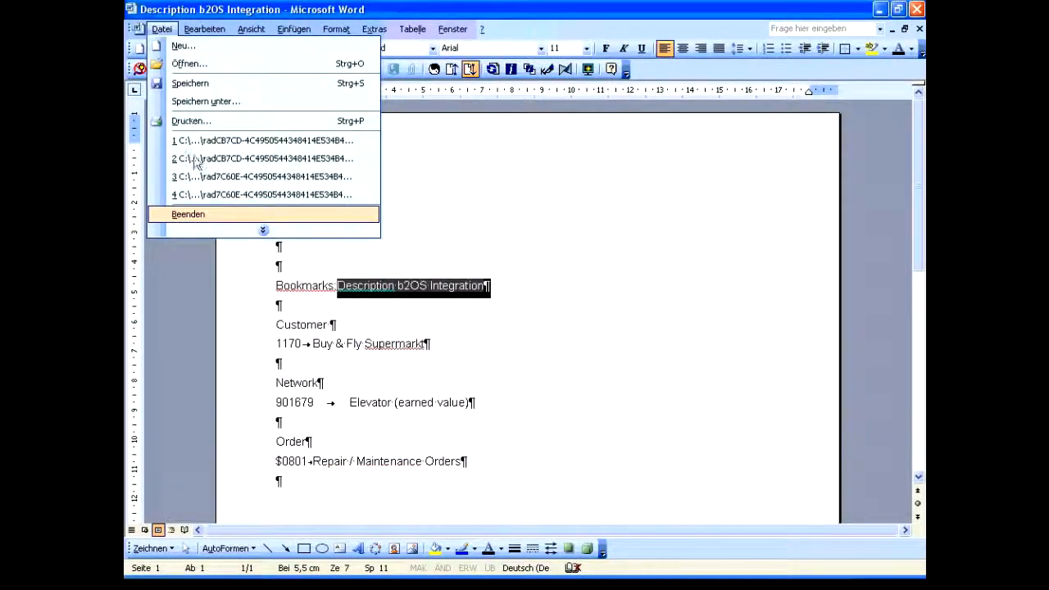
click(199, 214)
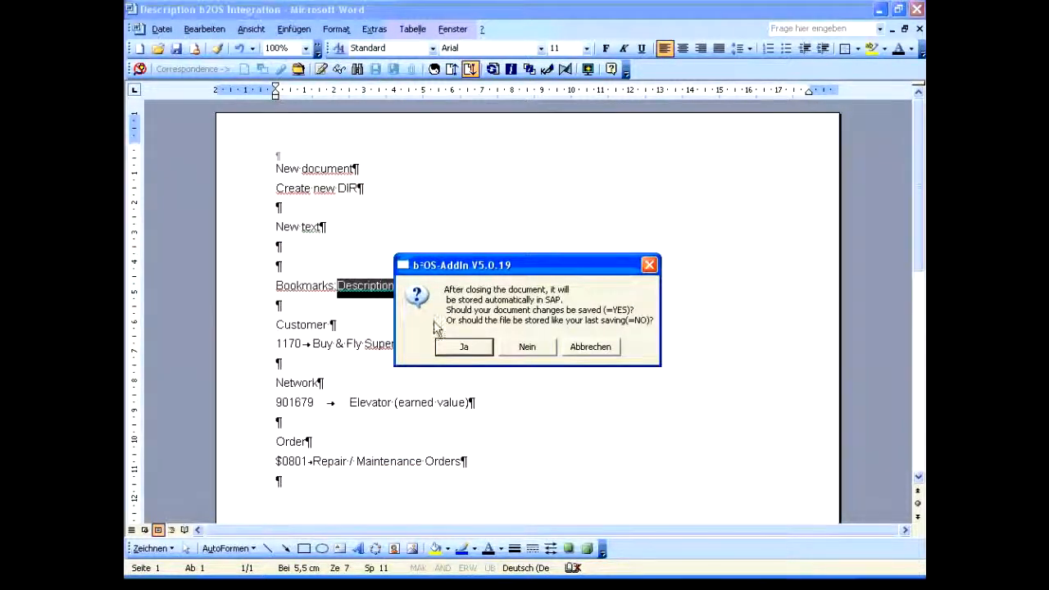
click(473, 344)
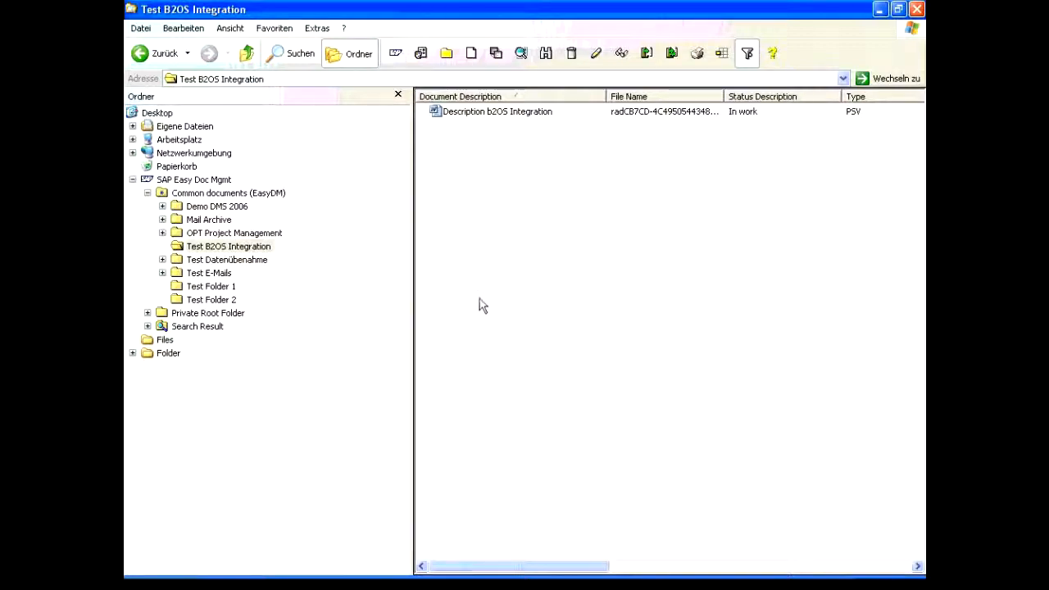
Open the "NEW DESCRIPTION NEW !!!" document in Word and switch it to change mode to update the Description bookmark from SAP
click(482, 114)
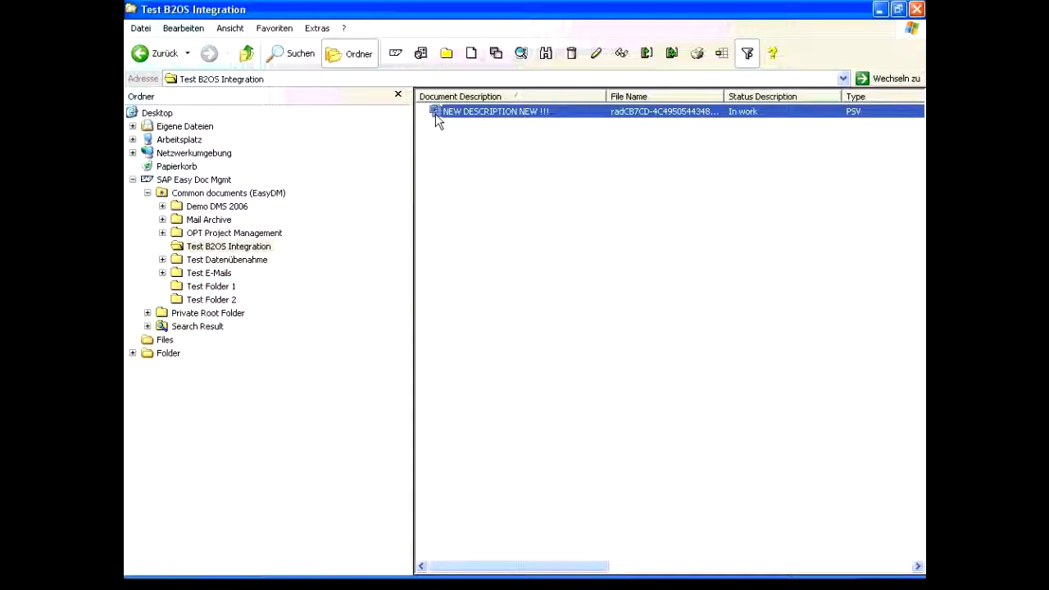
key(alt+Tab)
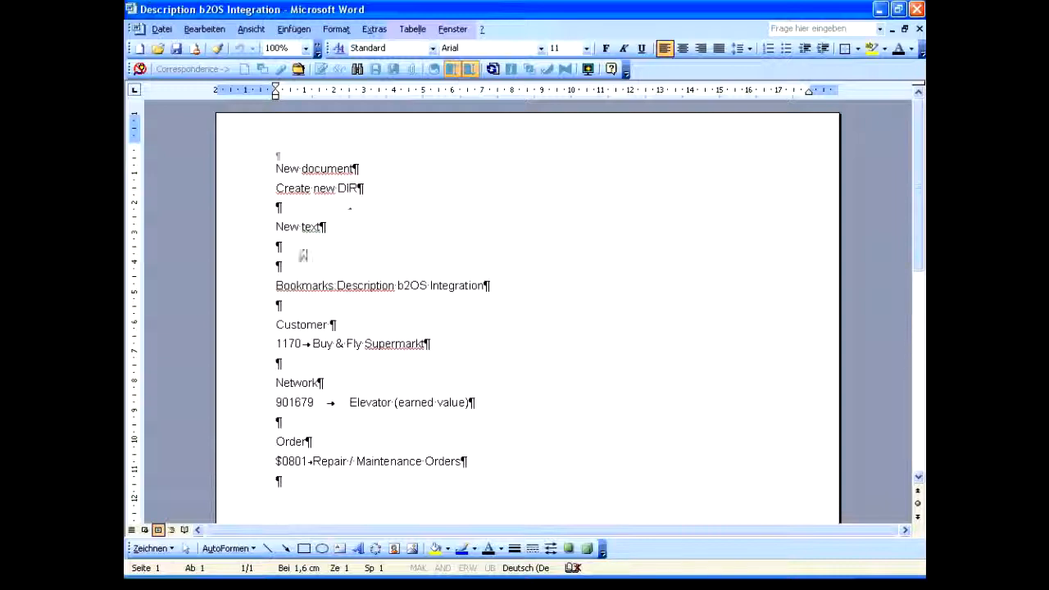
click(269, 284)
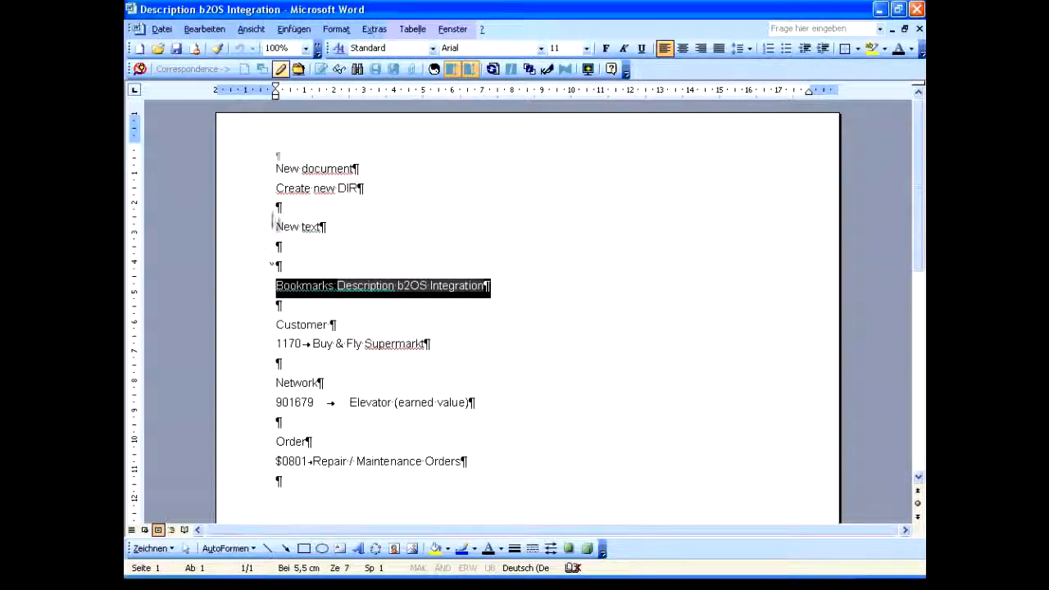
click(281, 69)
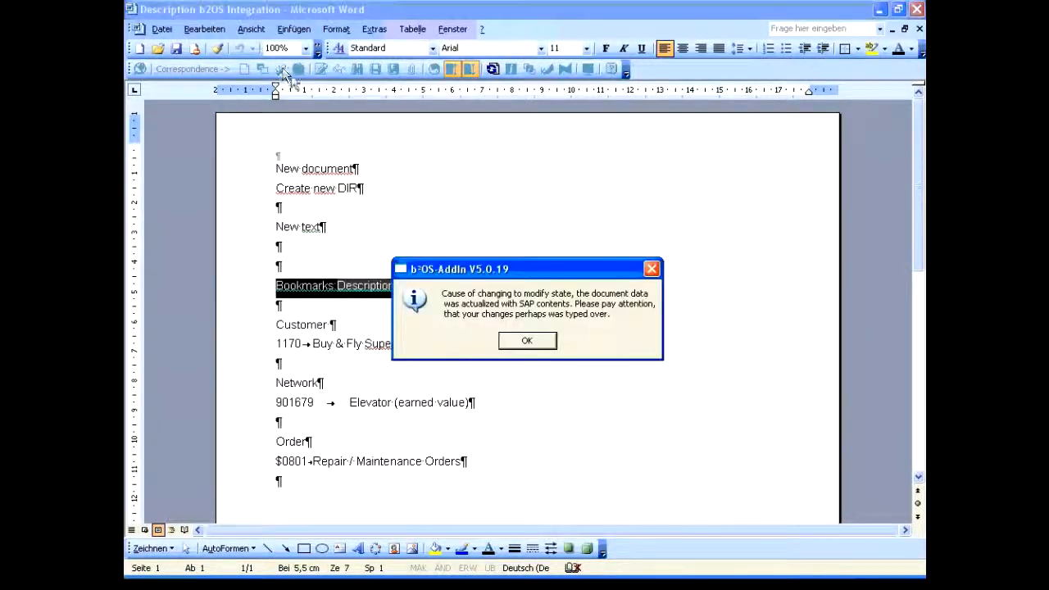
key(Return)
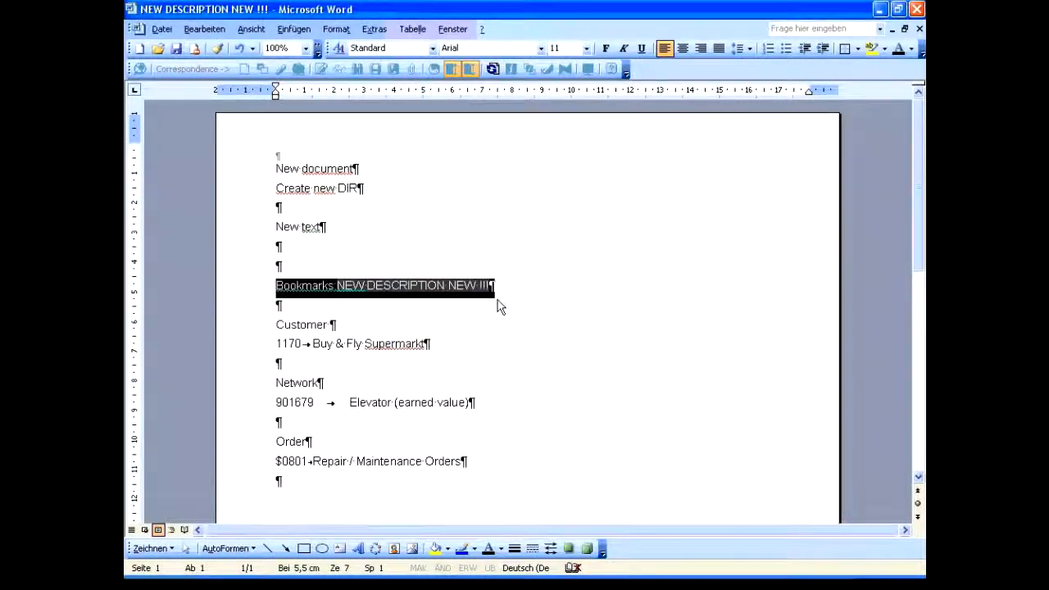
click(439, 292)
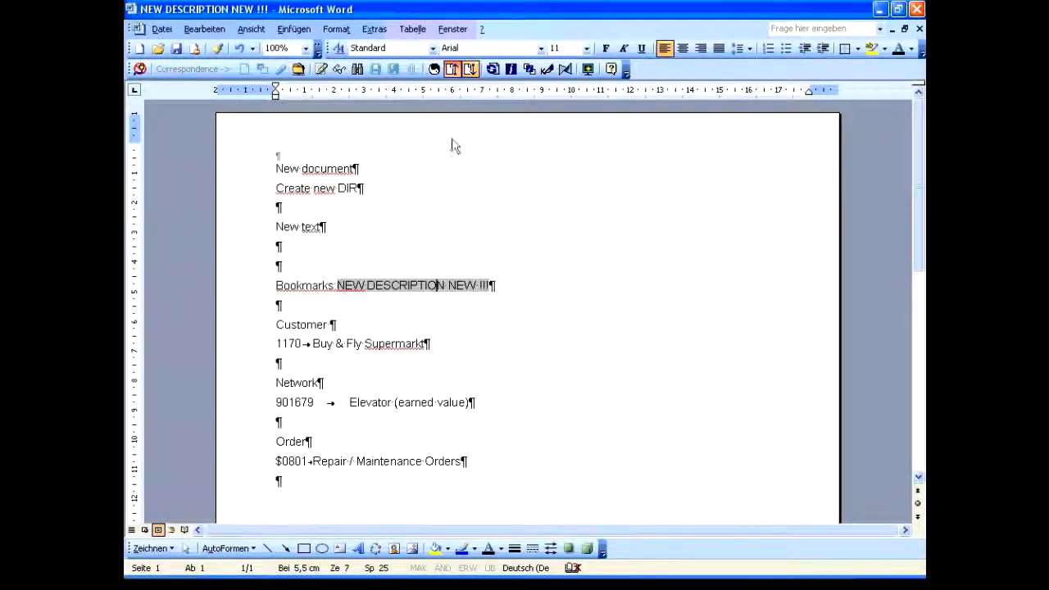
click(450, 71)
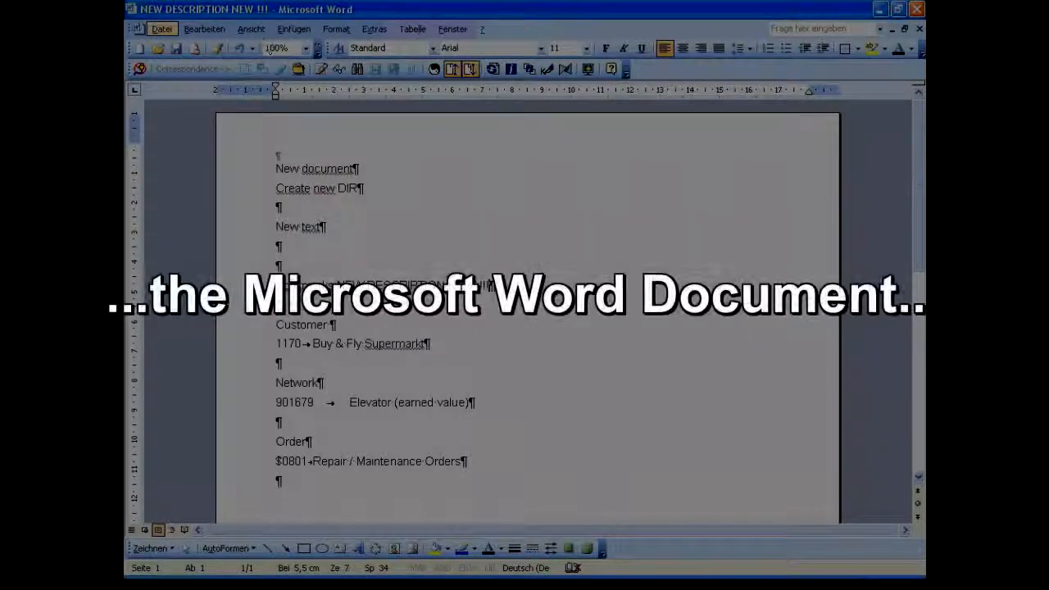
Exit Word and save the document with the new description to SAP
click(161, 29)
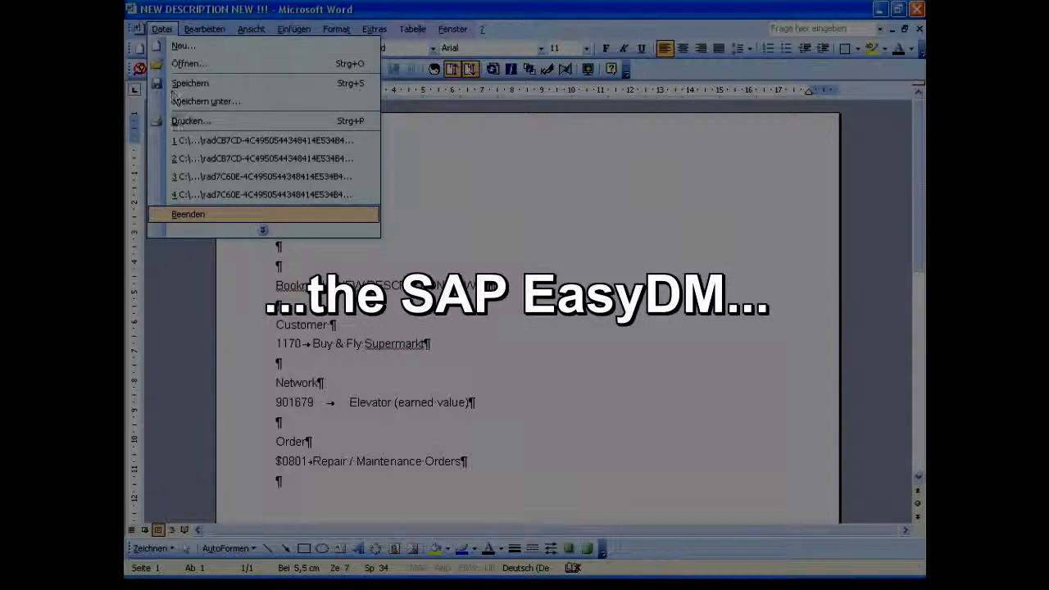
click(182, 214)
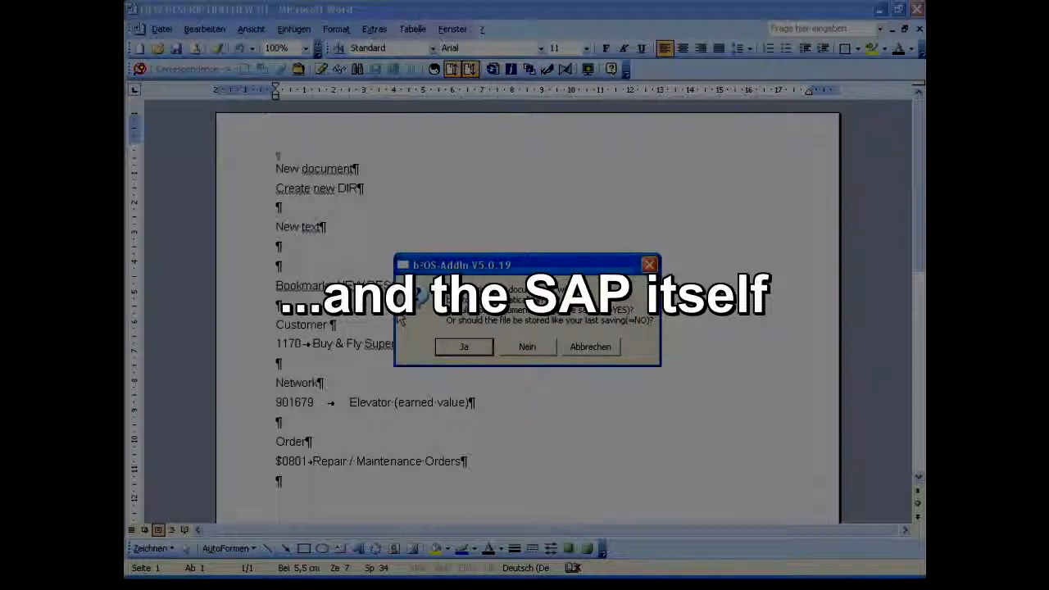
click(463, 347)
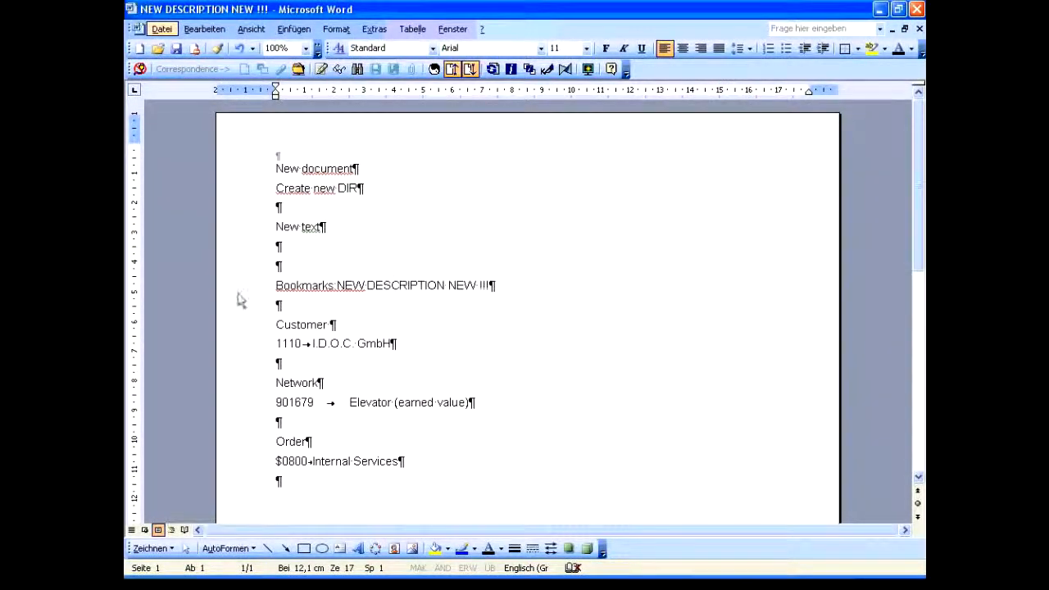
Close the document containing the I.D.O.C. GmbH and Internal Services bookmark values, saving its changes to SAP
click(159, 31)
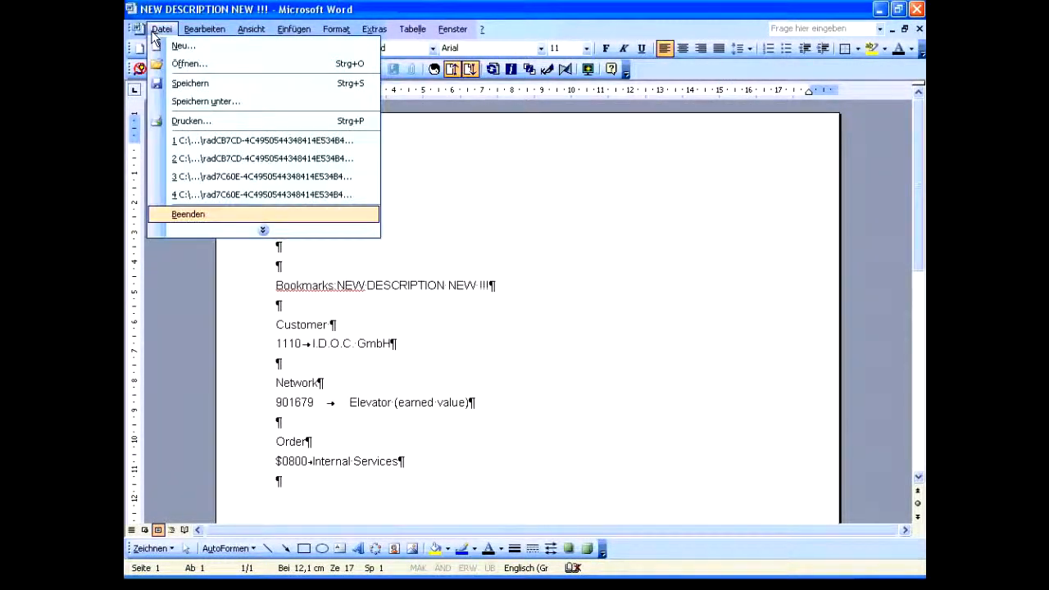
click(206, 214)
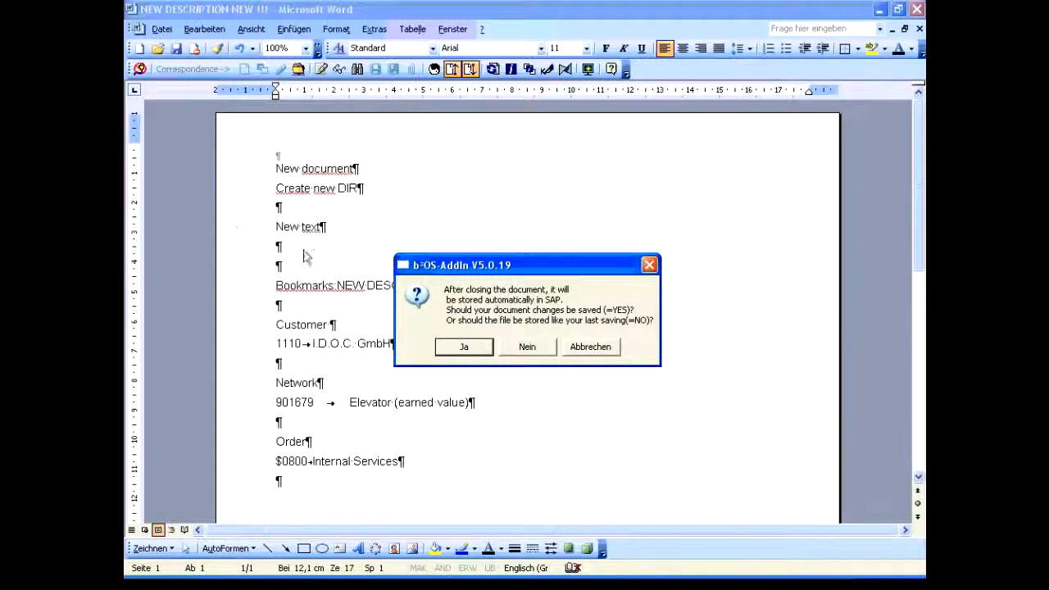
click(468, 347)
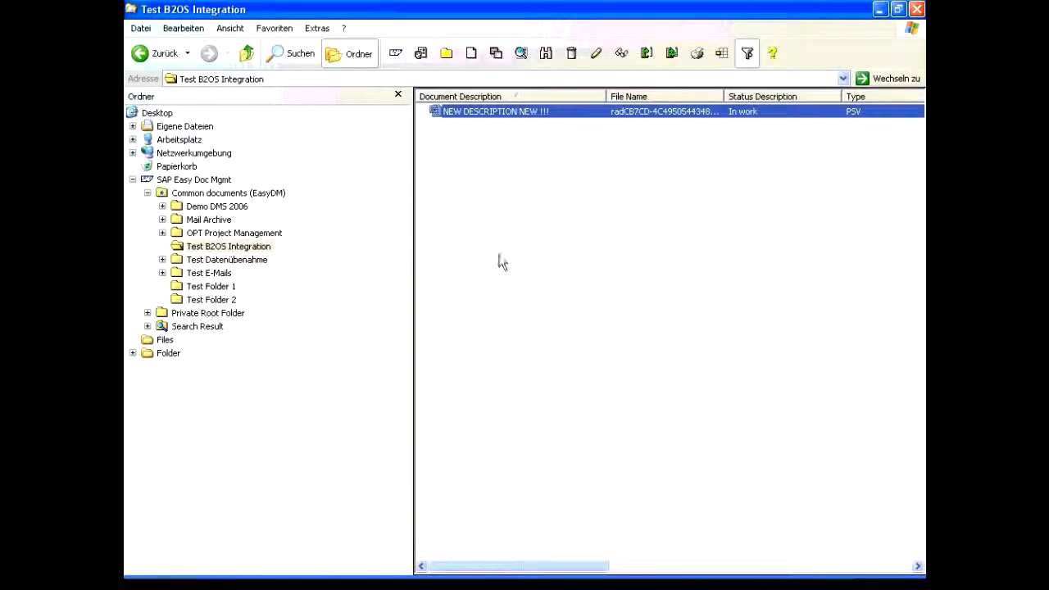
Open the document's details in EasyDM and delete the I.D.O.C. GmbH customer object link
click(520, 53)
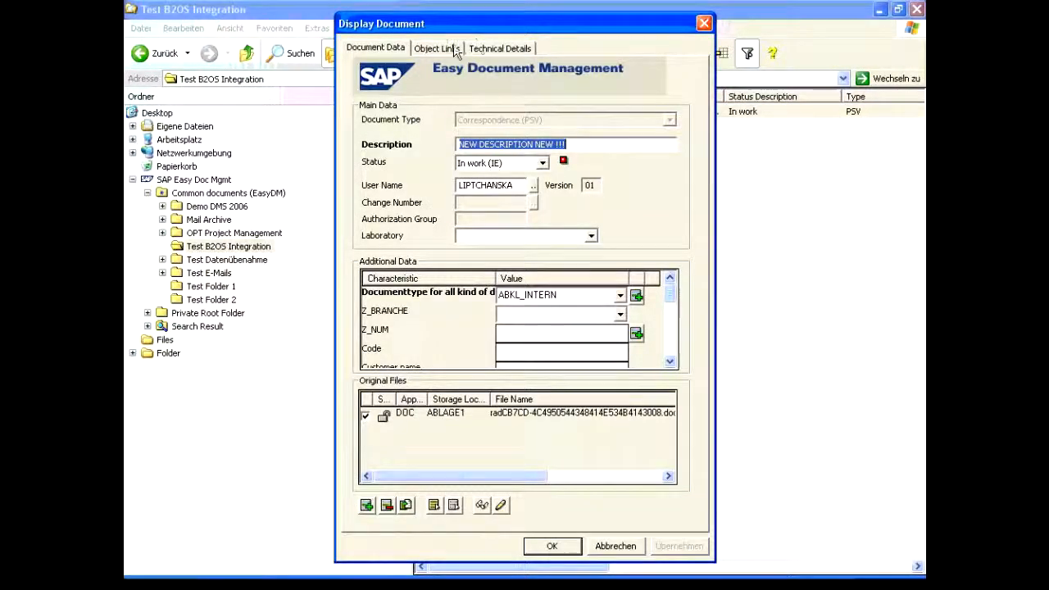
click(451, 49)
click(472, 114)
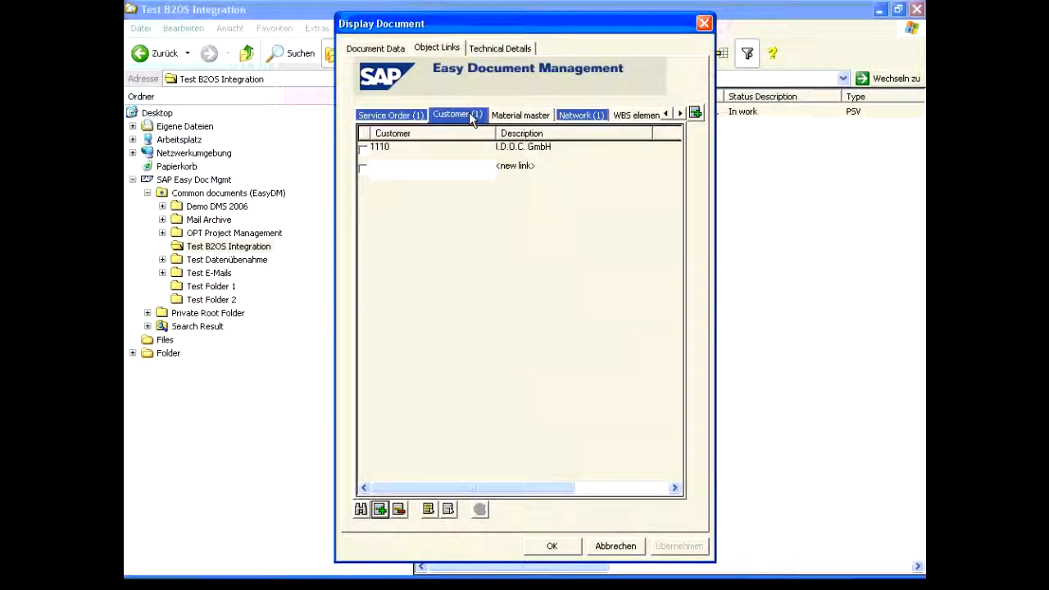
click(363, 150)
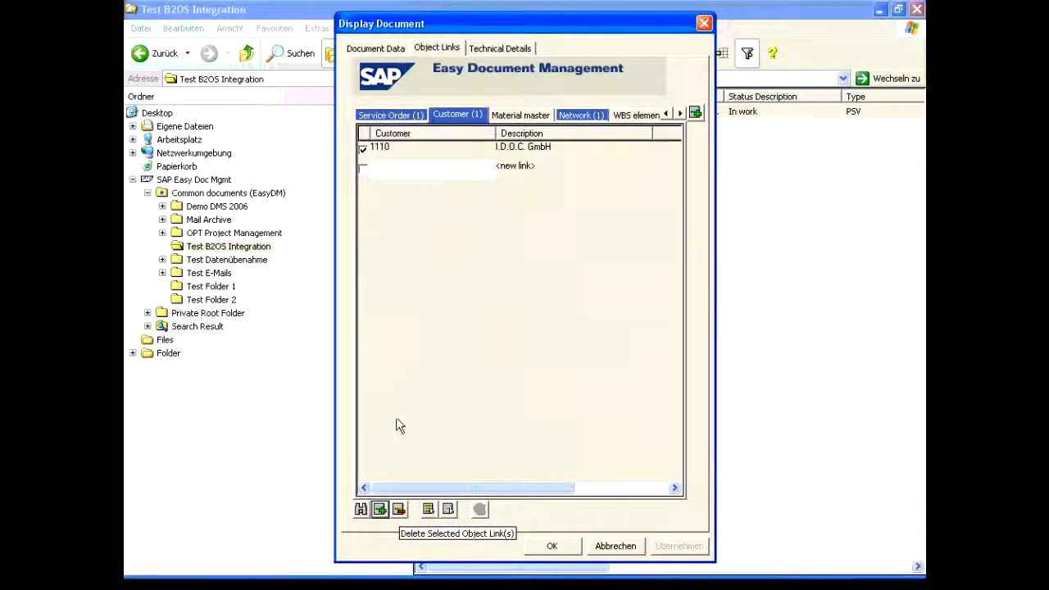
click(399, 509)
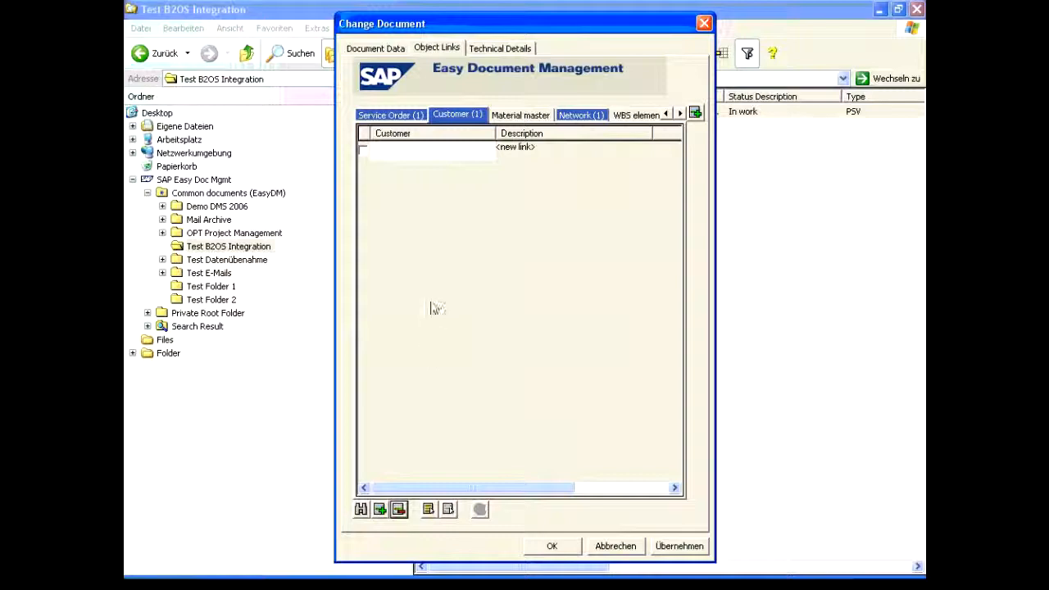
Link a new customer to the document by its customer number, apply the change and close the document details
click(441, 149)
text(1000)
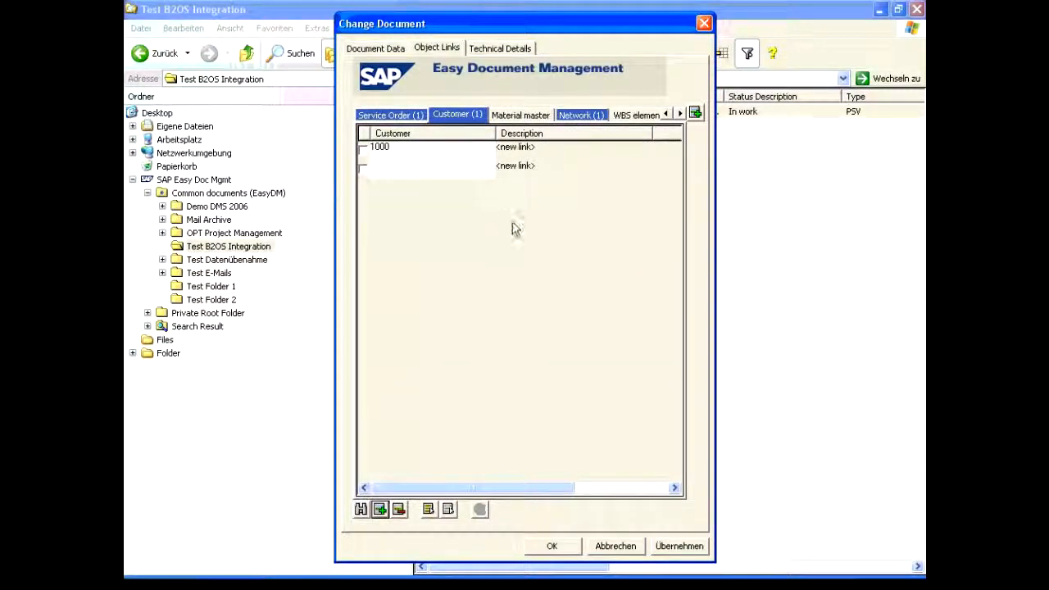
click(688, 546)
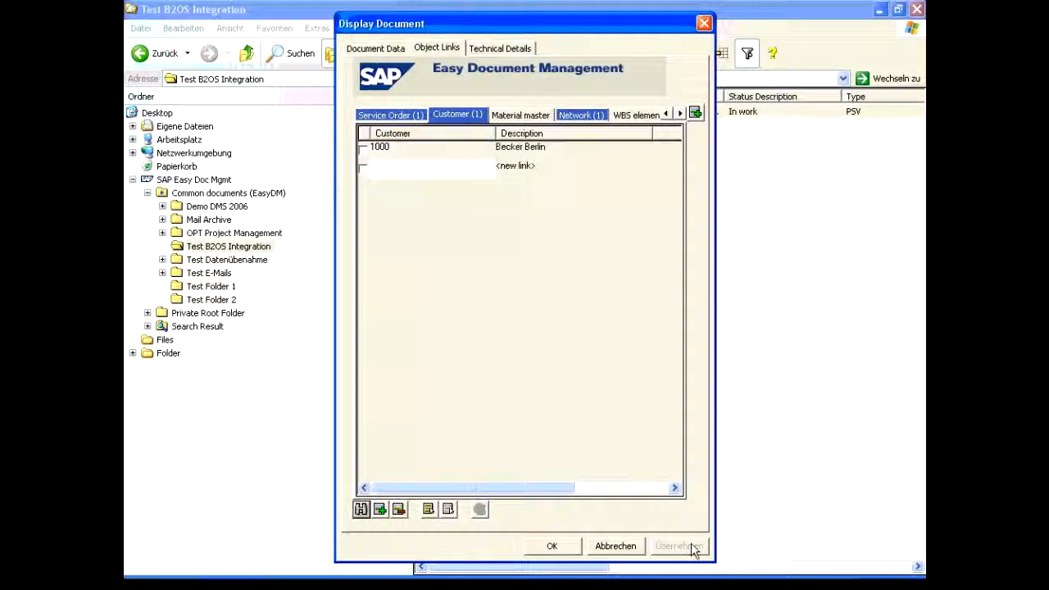
click(553, 546)
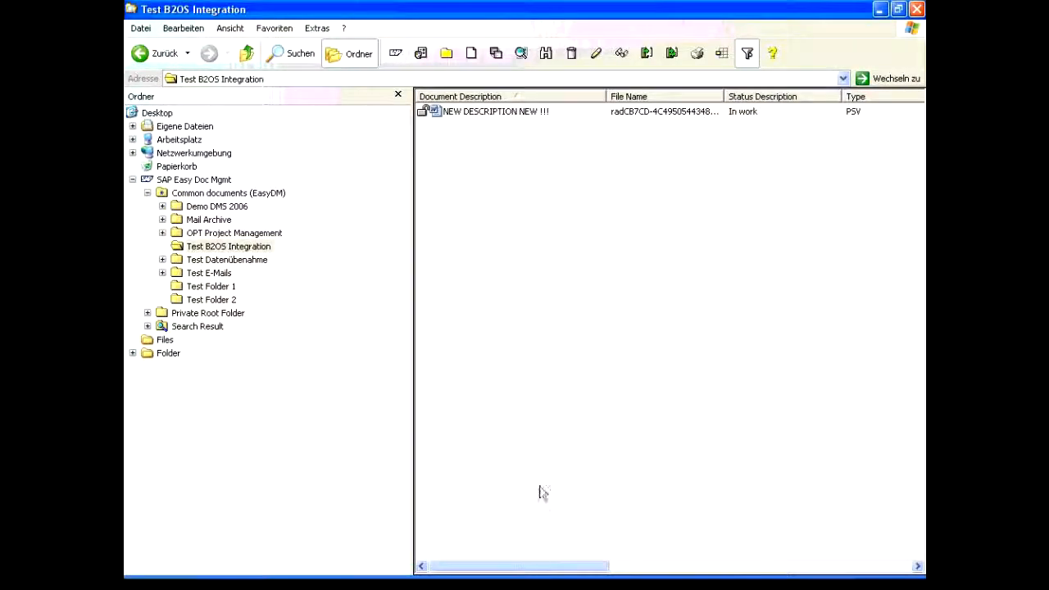